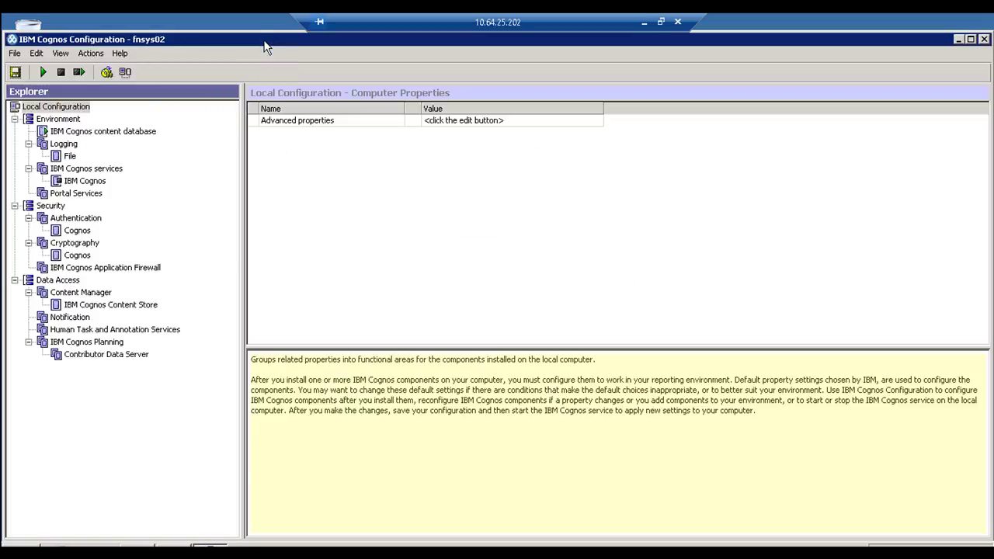
Step: Maximize Cognos Configuration and inspect the Environment Gateway URI and its port 8080
double_click(264, 48)
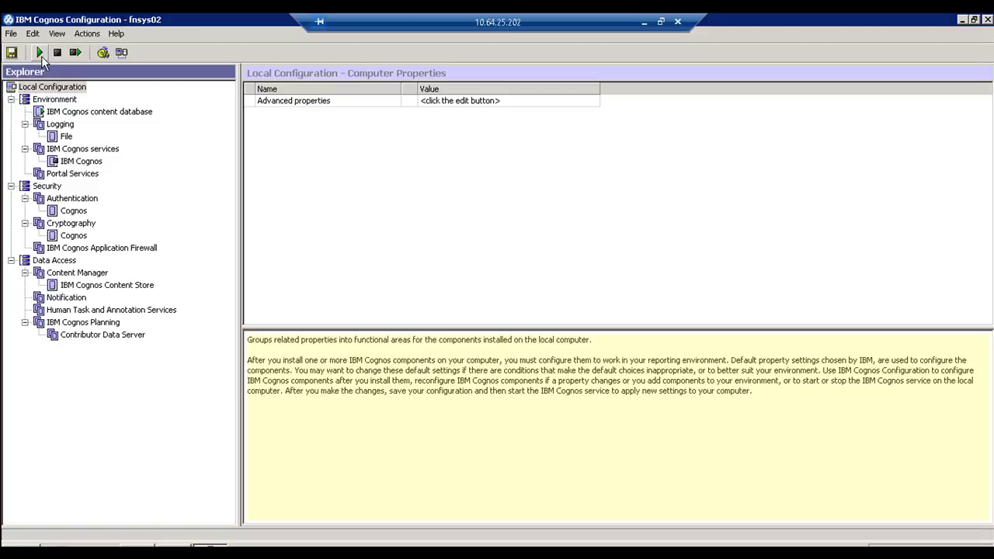
left_click(54, 100)
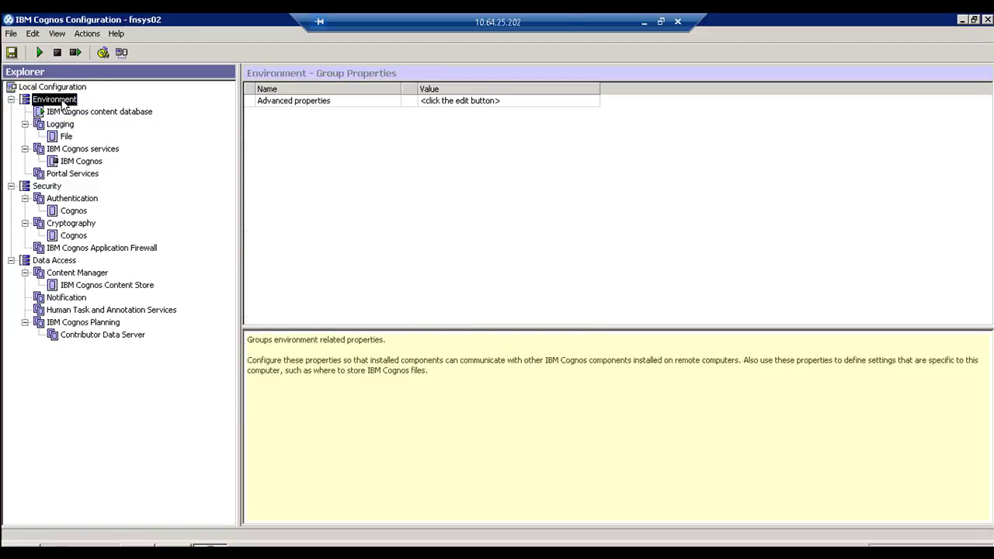
left_click(489, 201)
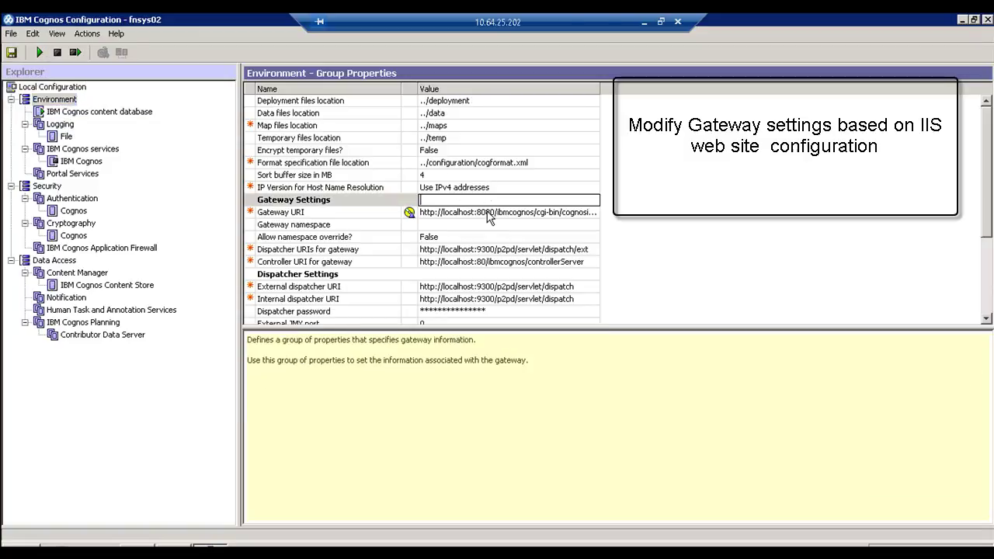
left_click(490, 212)
left_click_drag(498, 212, 603, 212)
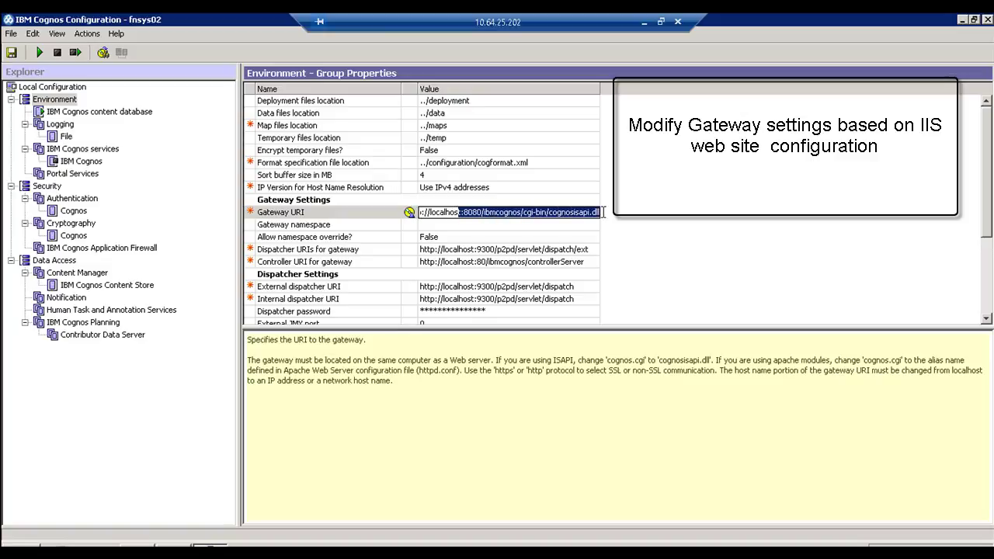
double_click(464, 212)
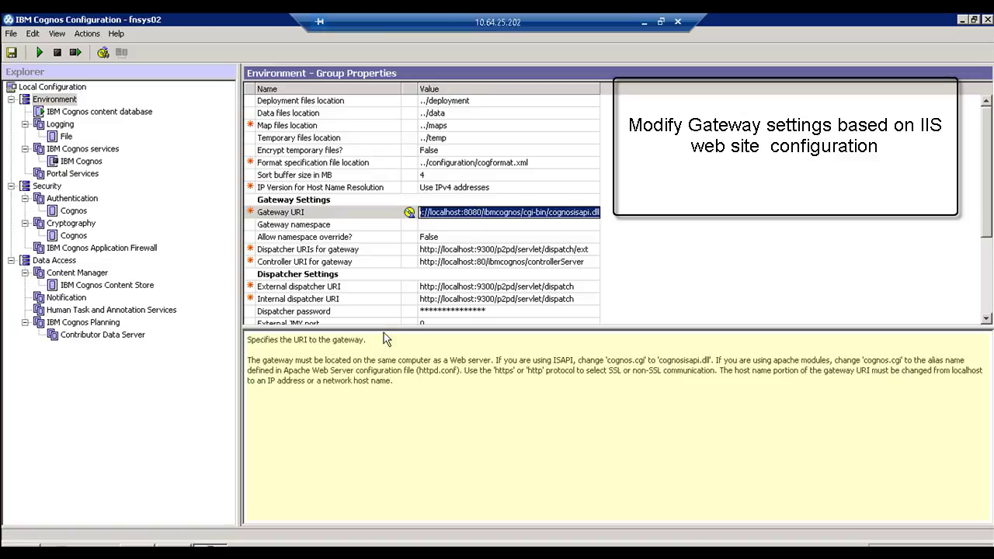
Step: Launch IIS Manager and show the FNSYS02 server home
key("super")
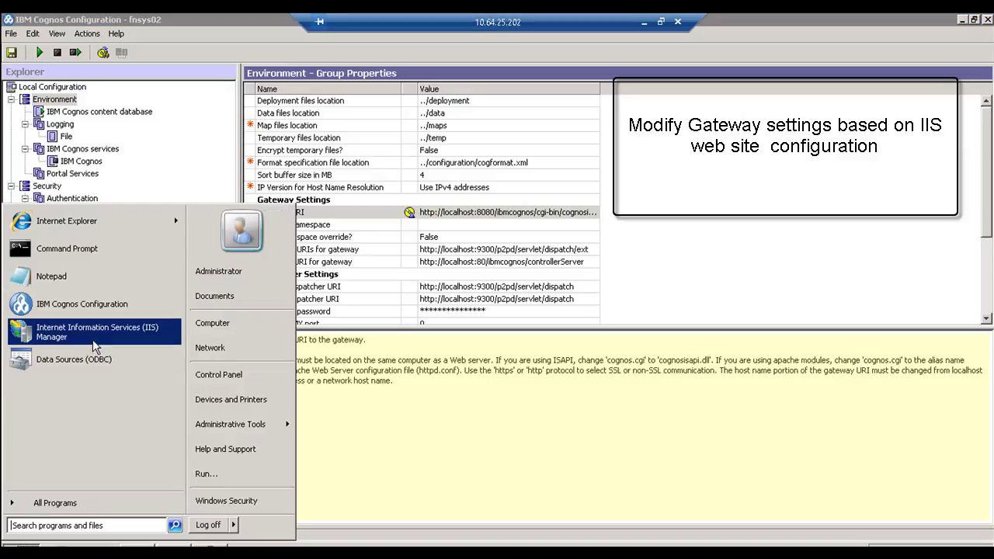
left_click(98, 336)
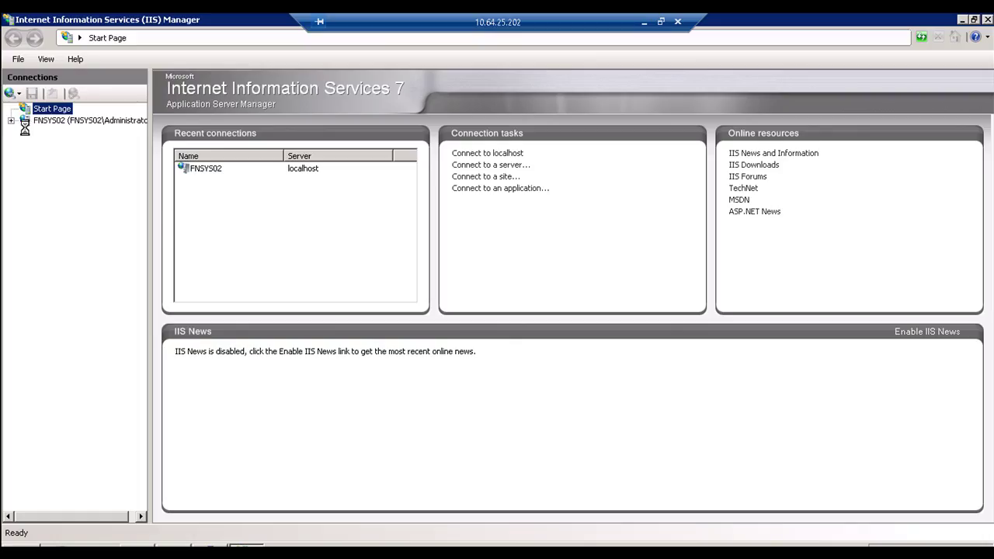
left_click(24, 123)
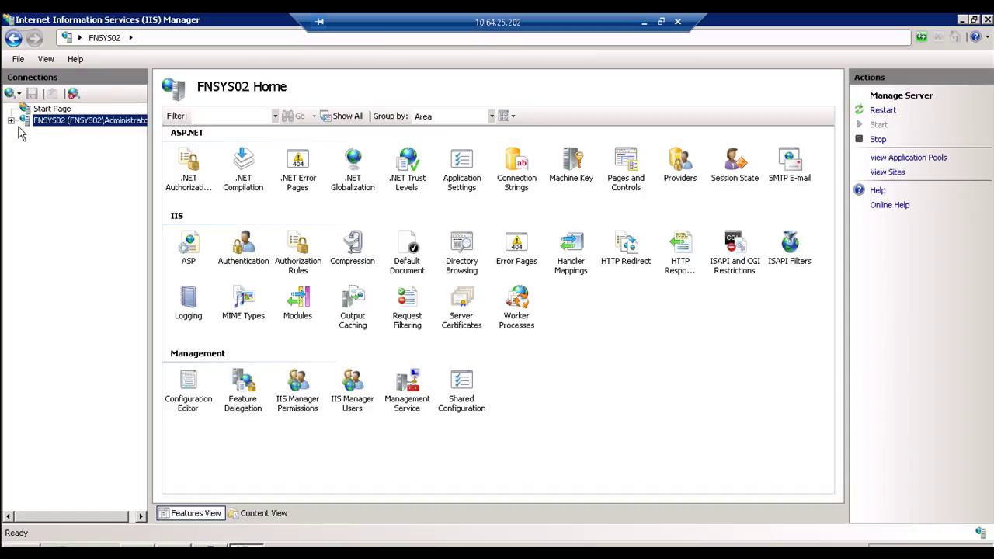
Step: Check that Default Web Site is bound to http port 8080, then return to Cognos Configuration
left_click(11, 121)
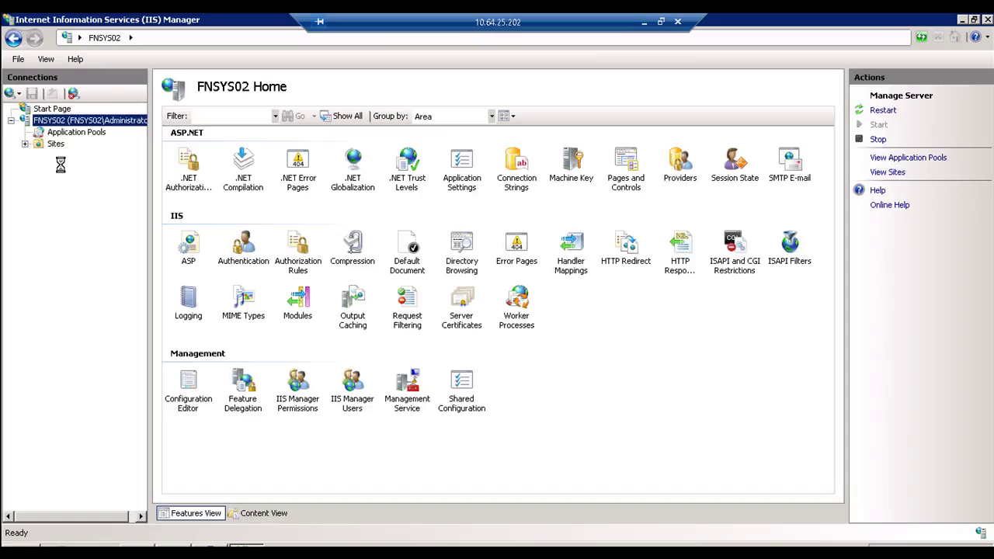
left_click(52, 157)
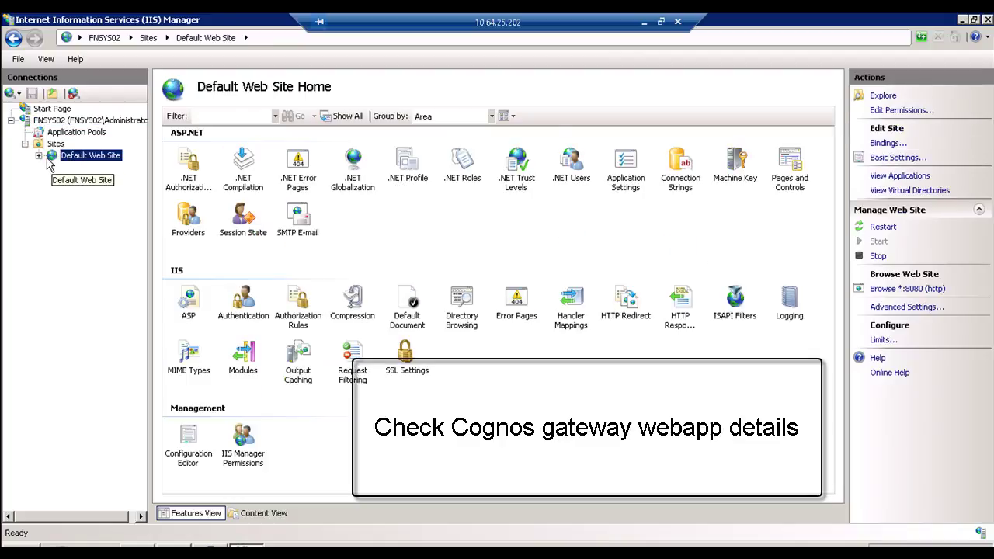
left_click(888, 144)
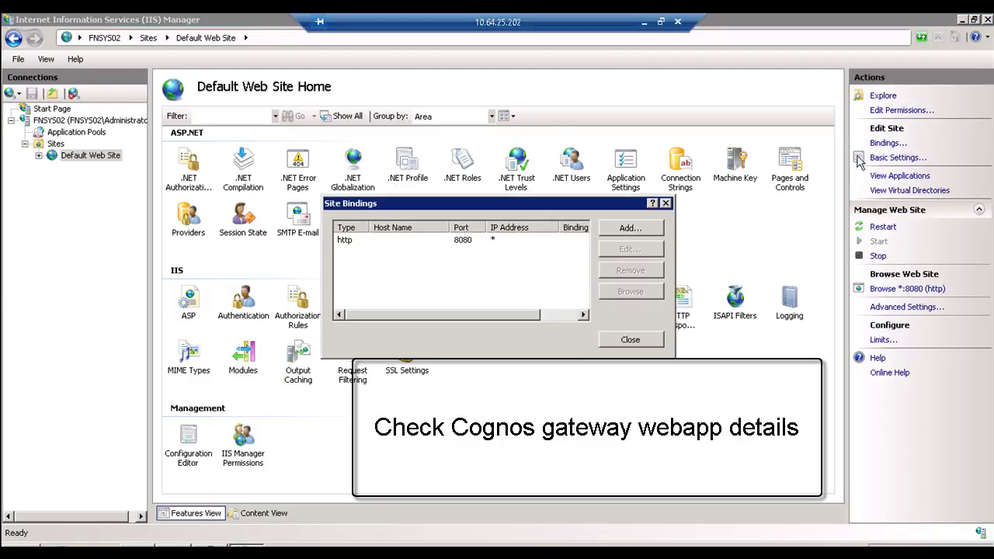
left_click(467, 245)
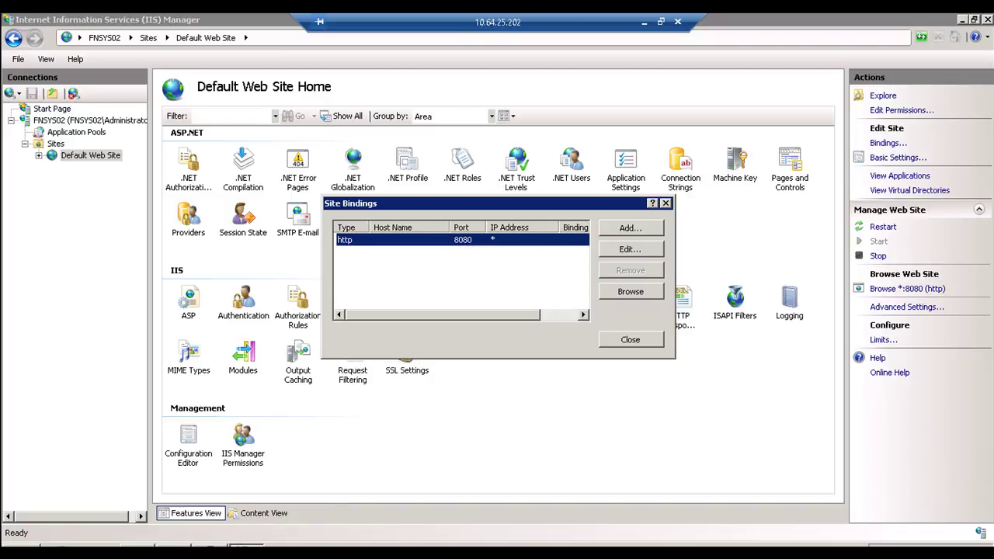
key("alt+Tab")
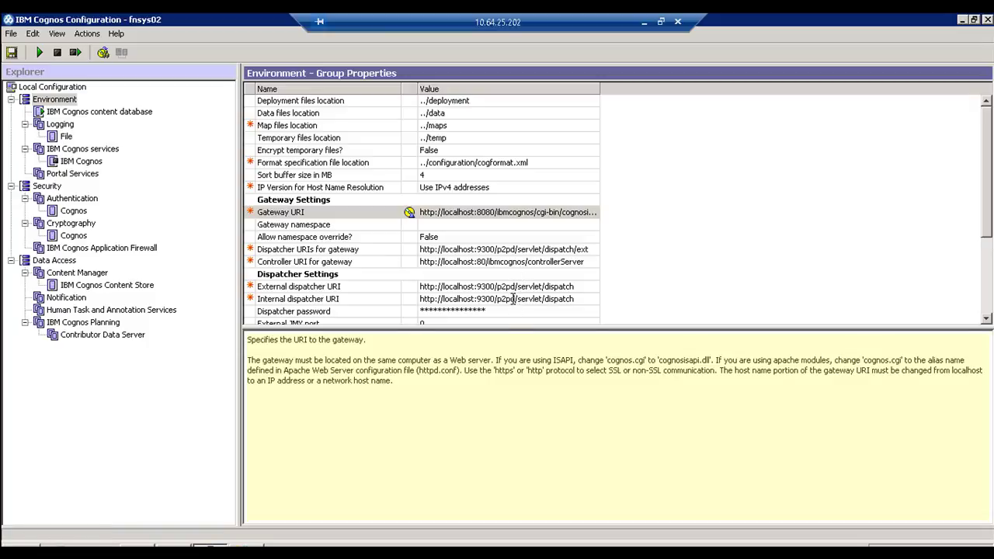
left_click(512, 299)
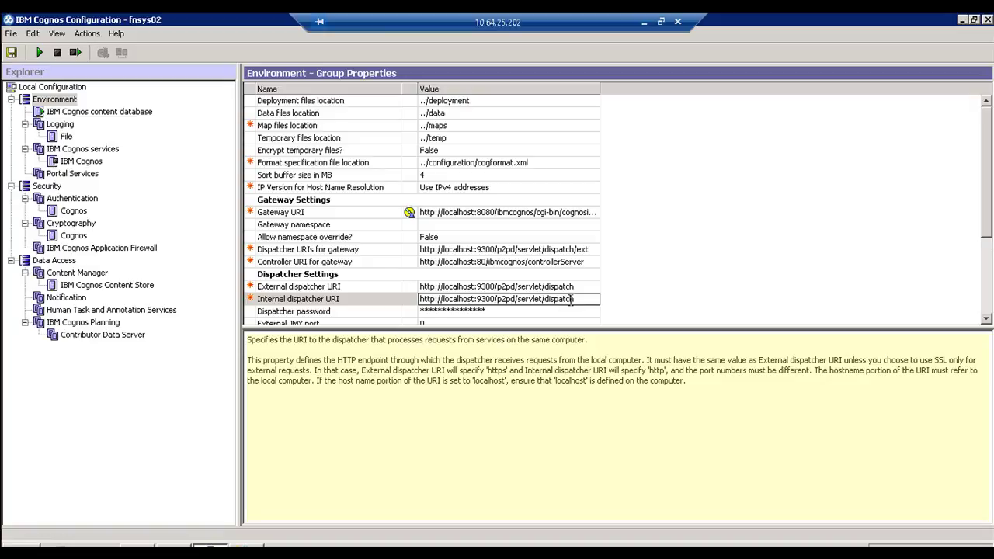
left_click_drag(577, 299, 419, 299)
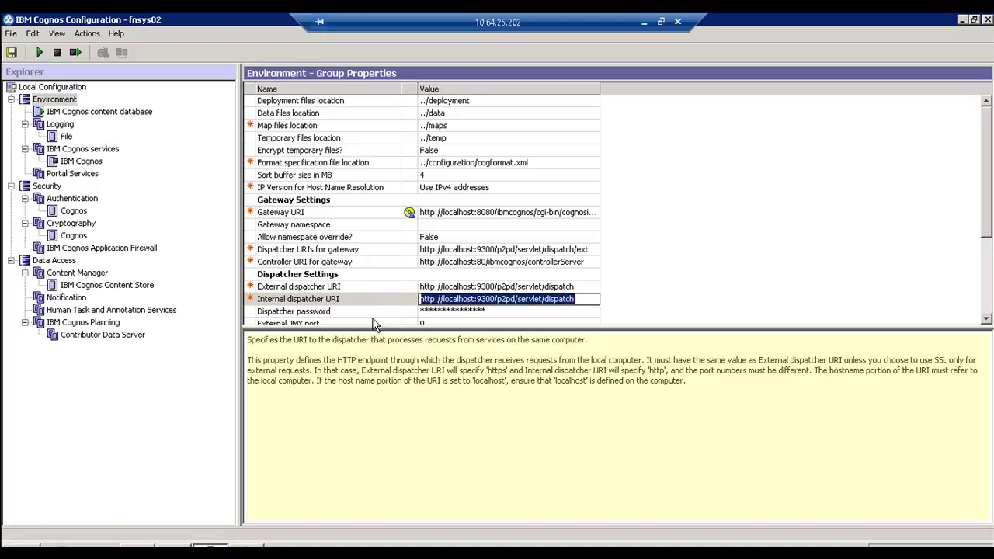
scroll(381, 319, "down", 1)
scroll(380, 318, "down", 1)
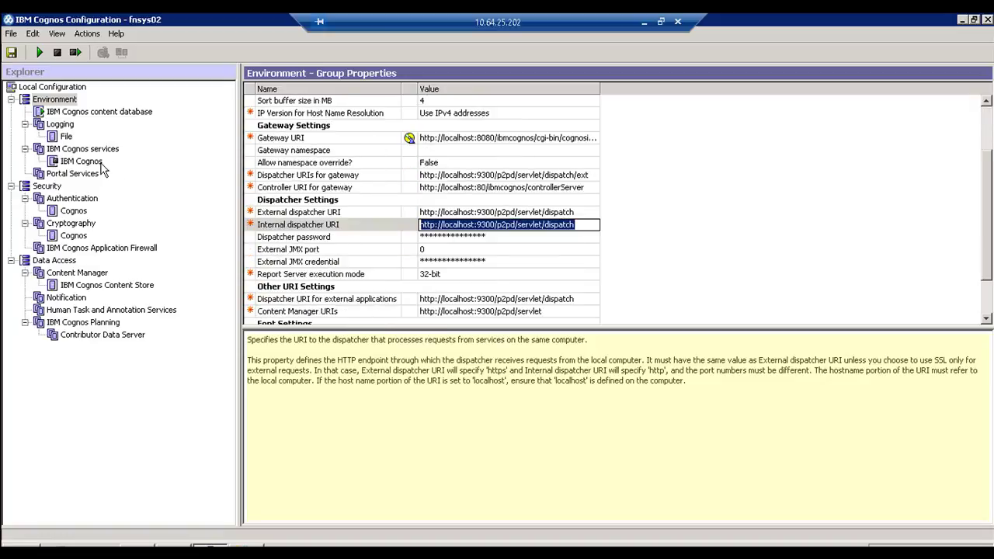
left_click(78, 205)
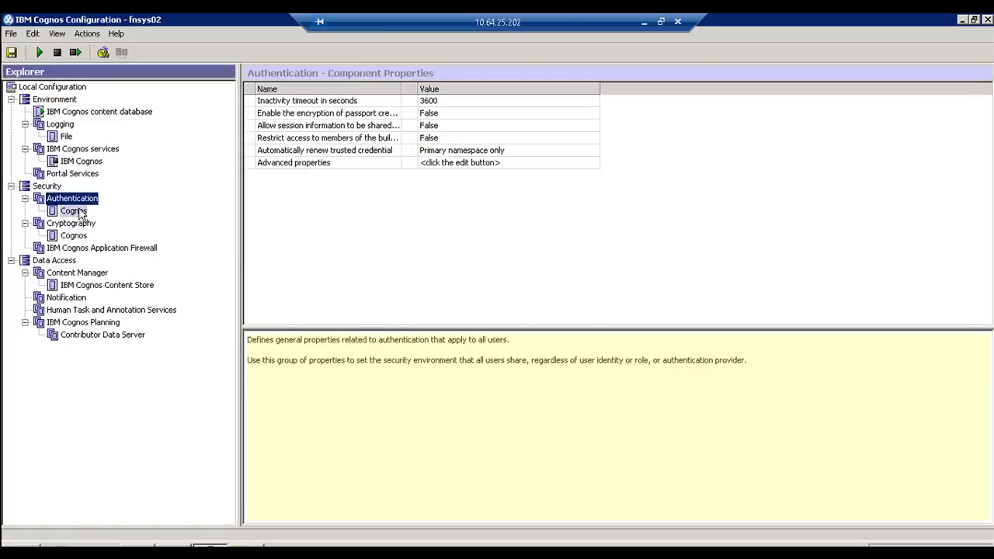
left_click(75, 211)
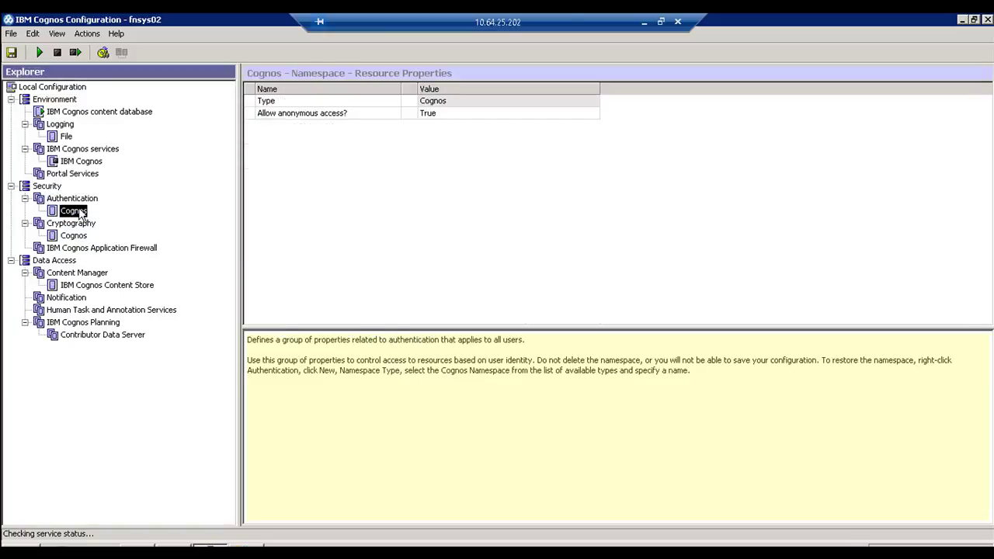
left_click(431, 114)
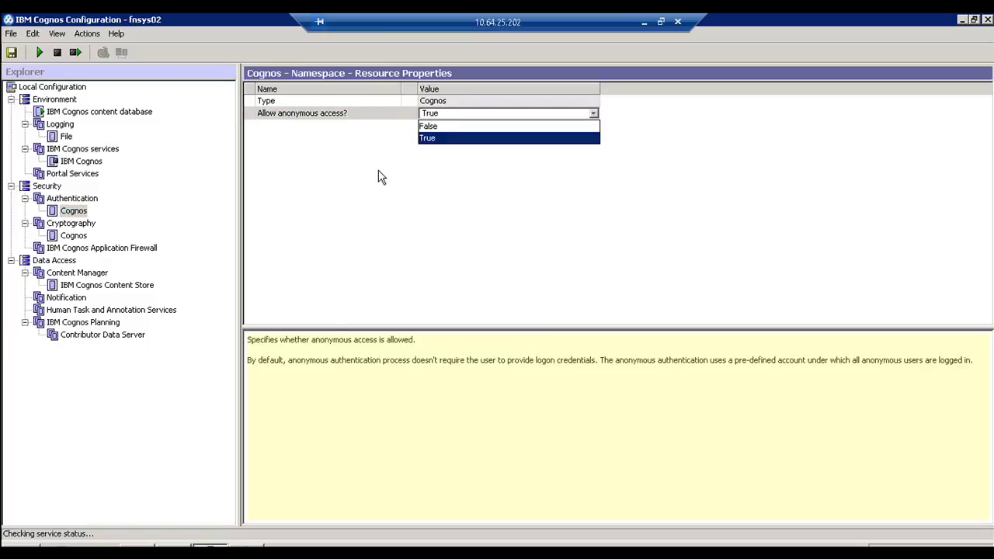
left_click(410, 117)
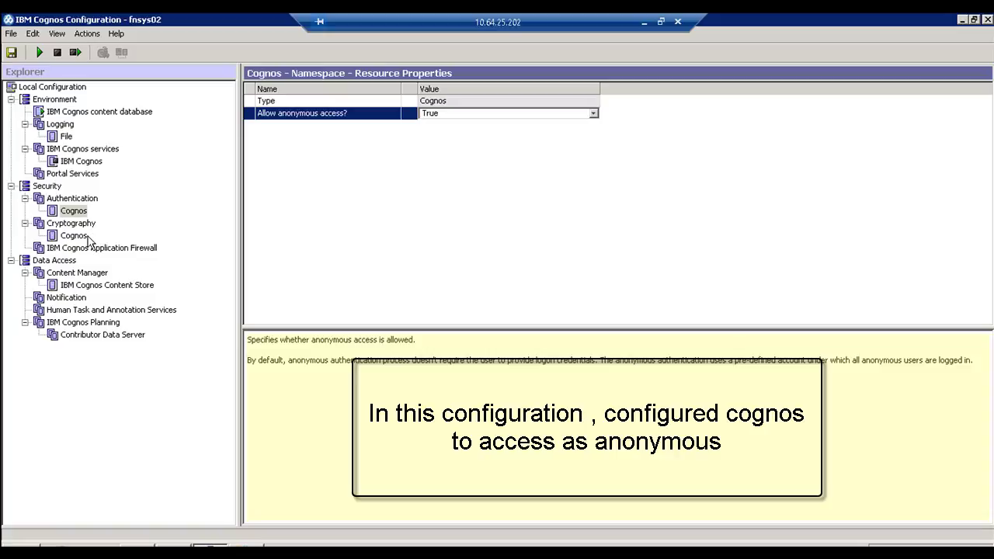
left_click(87, 284)
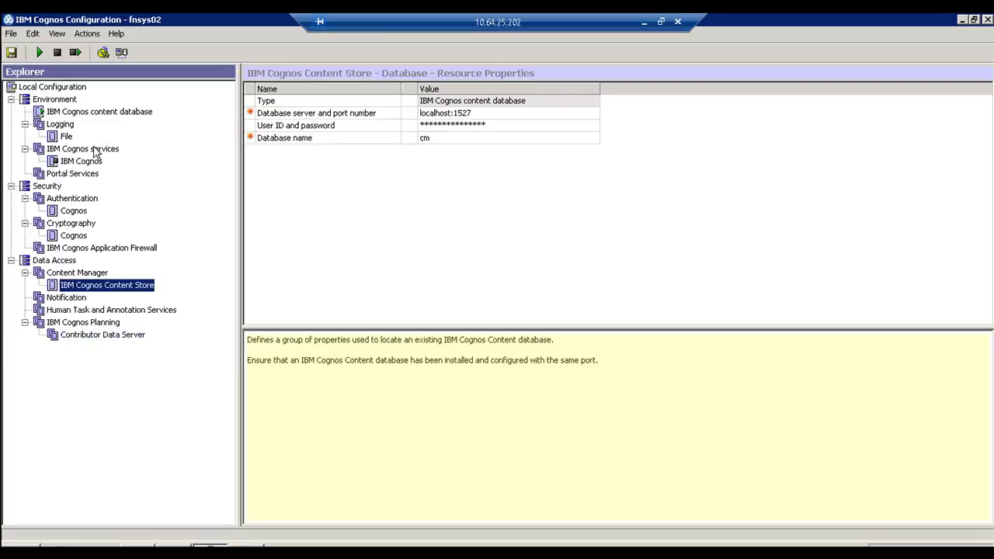
left_click(71, 112)
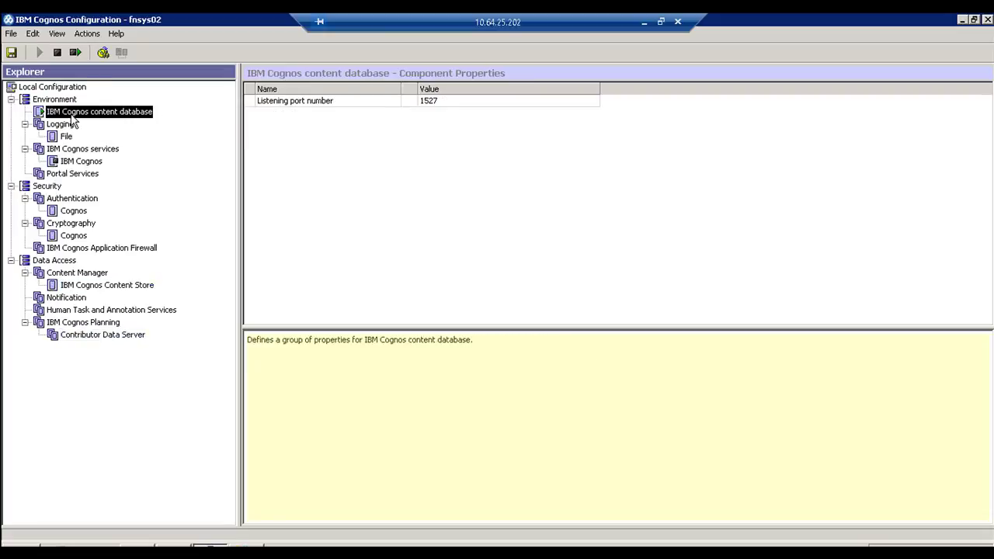
left_click(55, 102)
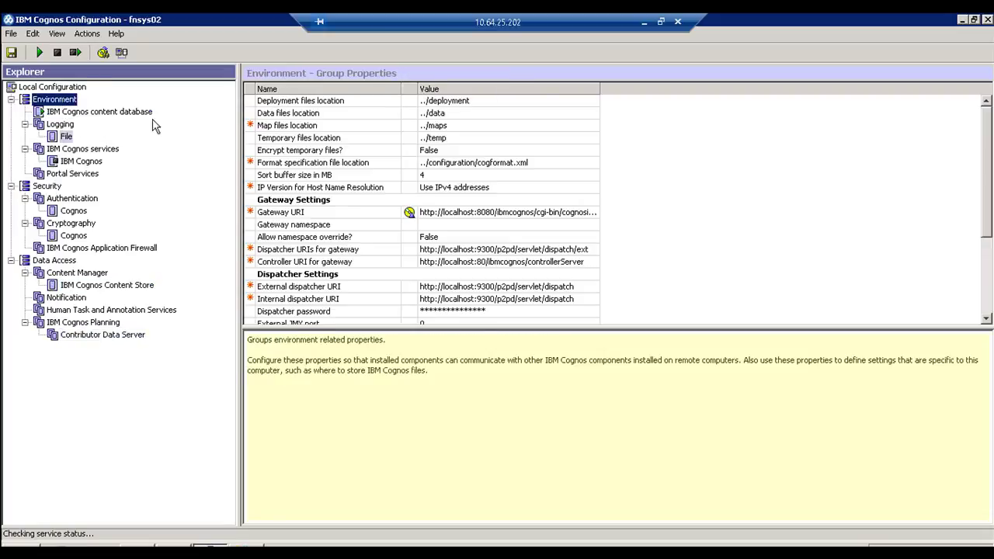
scroll(448, 223, "down", 1)
scroll(448, 223, "down", 3)
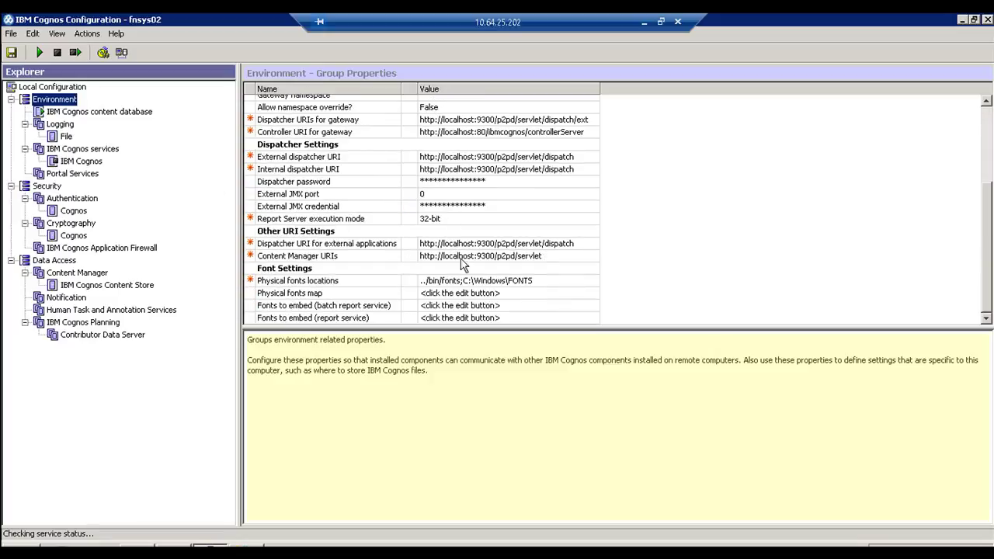
scroll(482, 289, "up", 4)
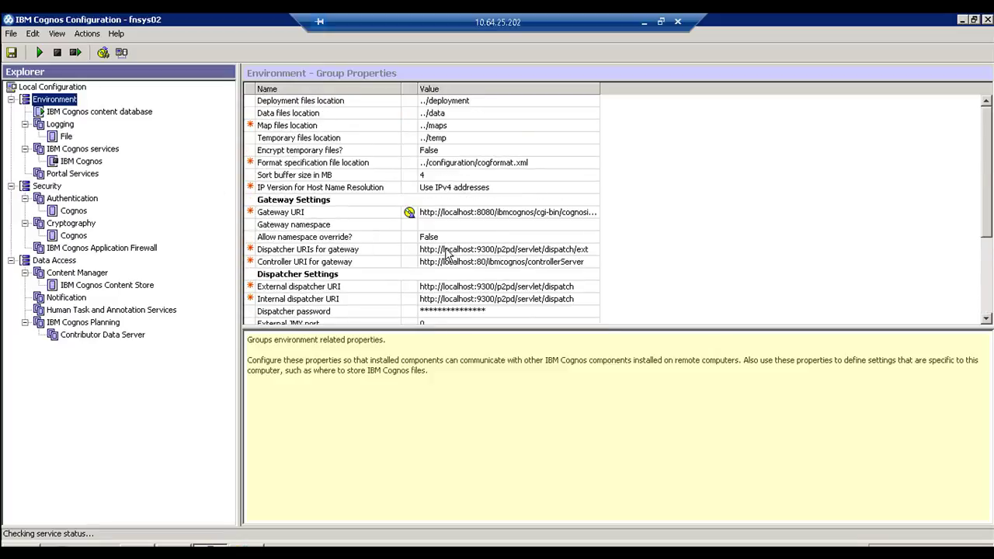
Step: Save the changes and start the IBM Cognos service, closing the report when tasks finish
left_click(39, 53)
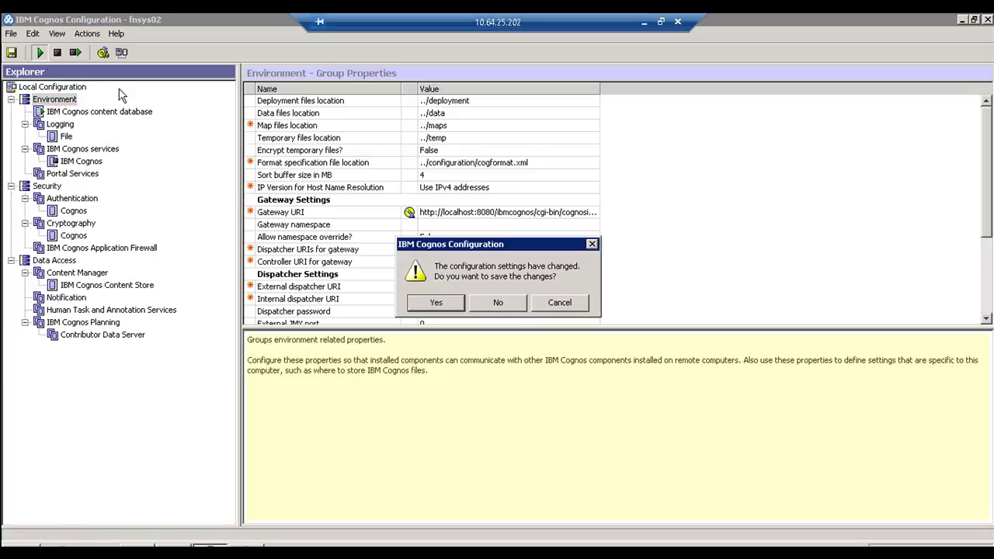
left_click(441, 304)
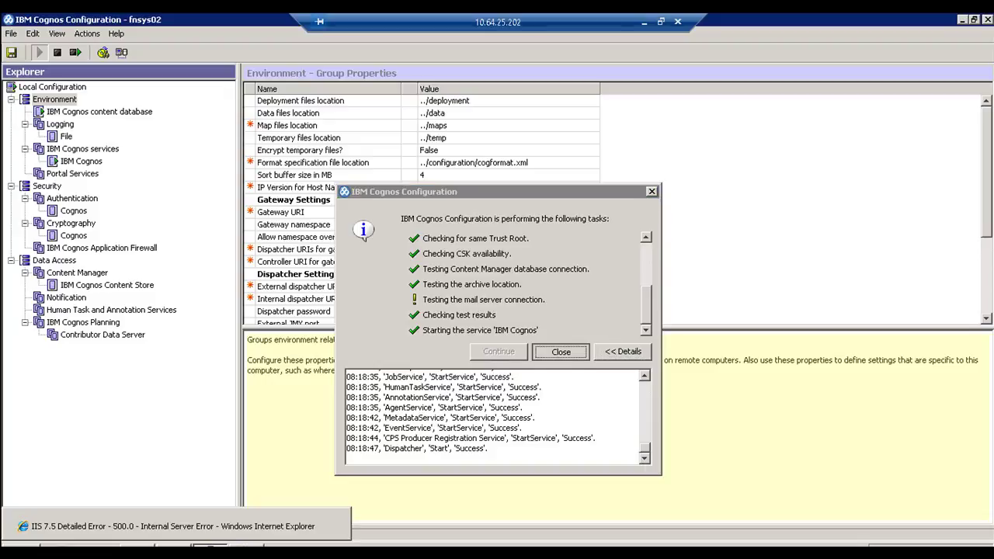
left_click(560, 351)
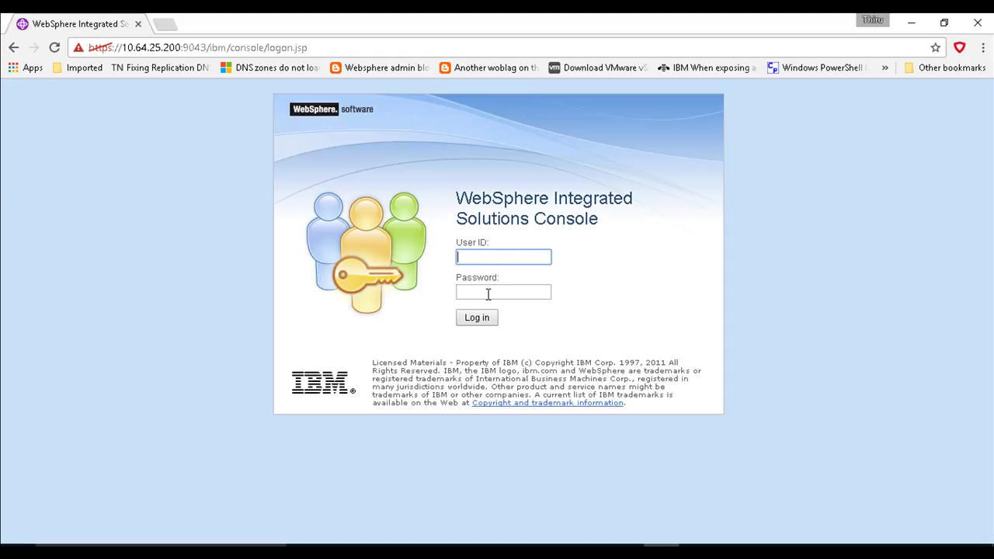
Step: Log in to the WebSphere Integrated Solutions Console with the admin user ID
type("p8admin")
left_click(494, 289)
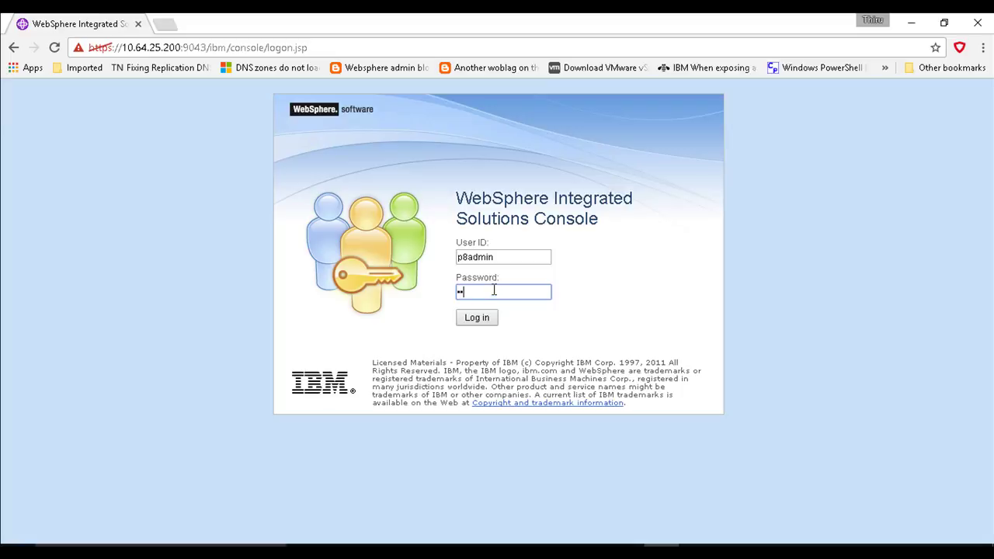
key("Return")
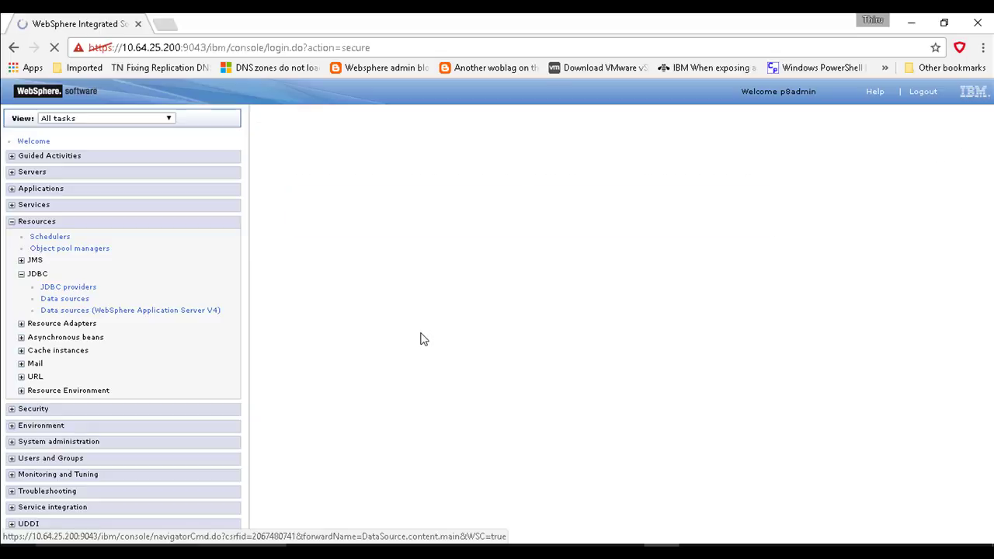
Step: Open the ReportDS data source's configuration page from the data sources list
scroll(347, 387, "down", 5)
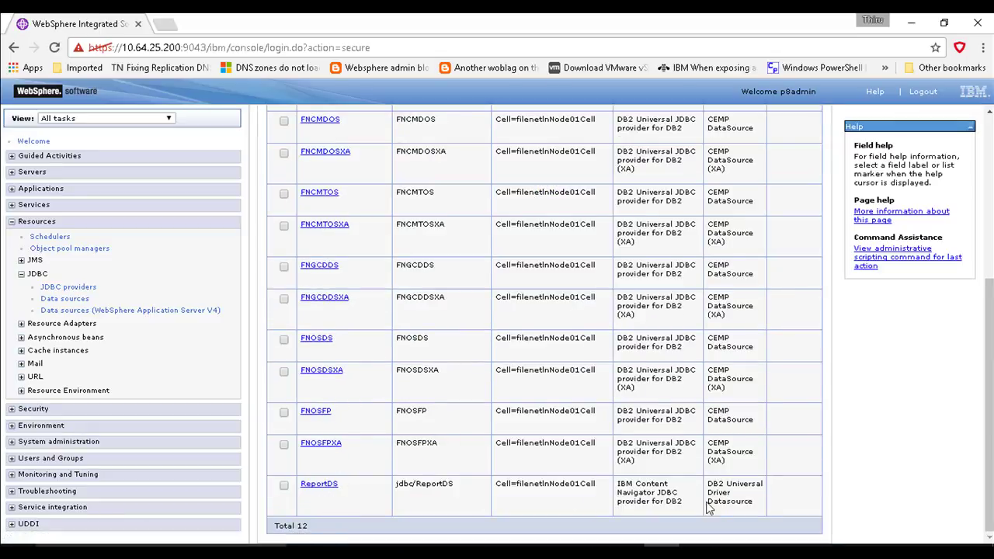
left_click_drag(795, 514, 300, 481)
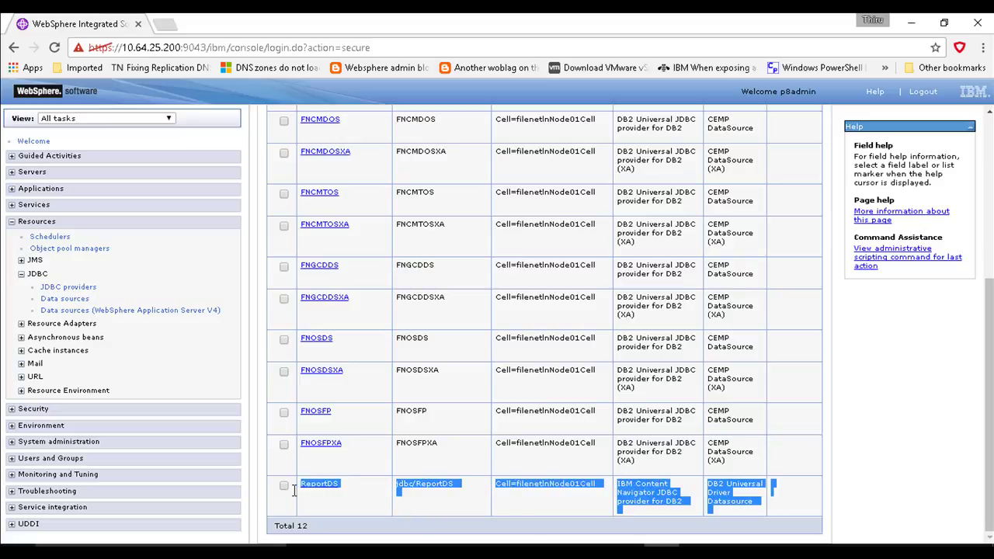
left_click(321, 499)
left_click(325, 487)
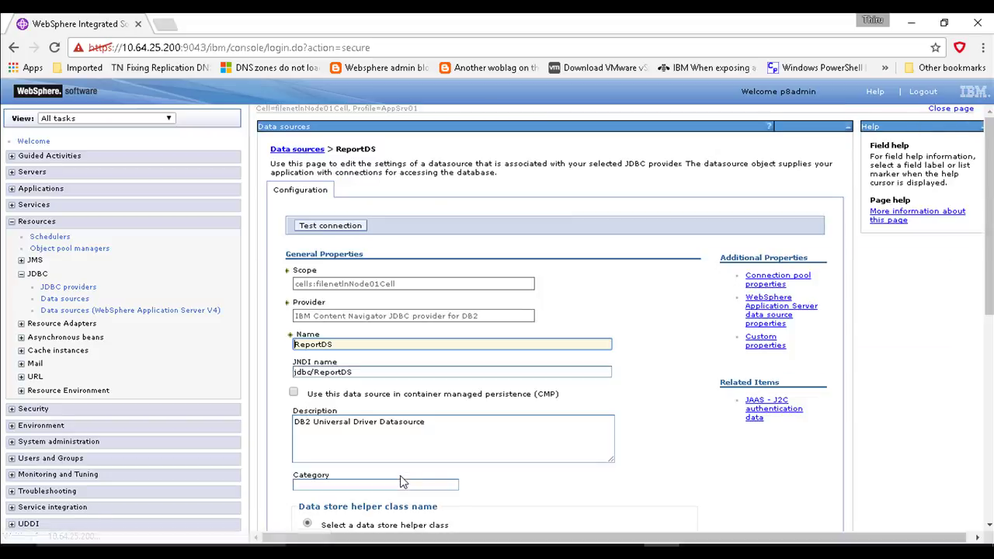
Step: Verify ReportDS uses database IERR, its server name, and port 50001
scroll(510, 431, "down", 2)
scroll(511, 437, "down", 4)
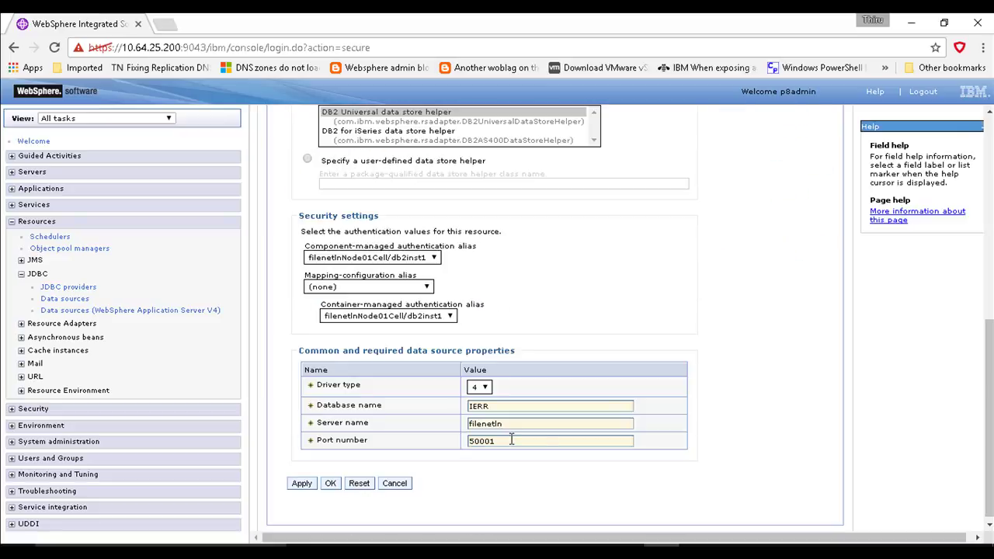
left_click_drag(514, 443, 429, 448)
double_click(501, 423)
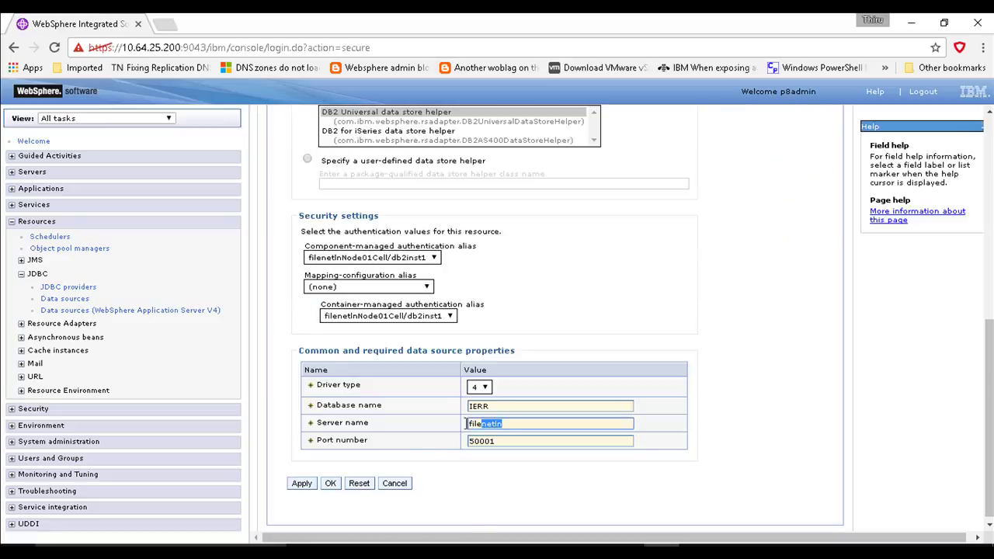
double_click(497, 406)
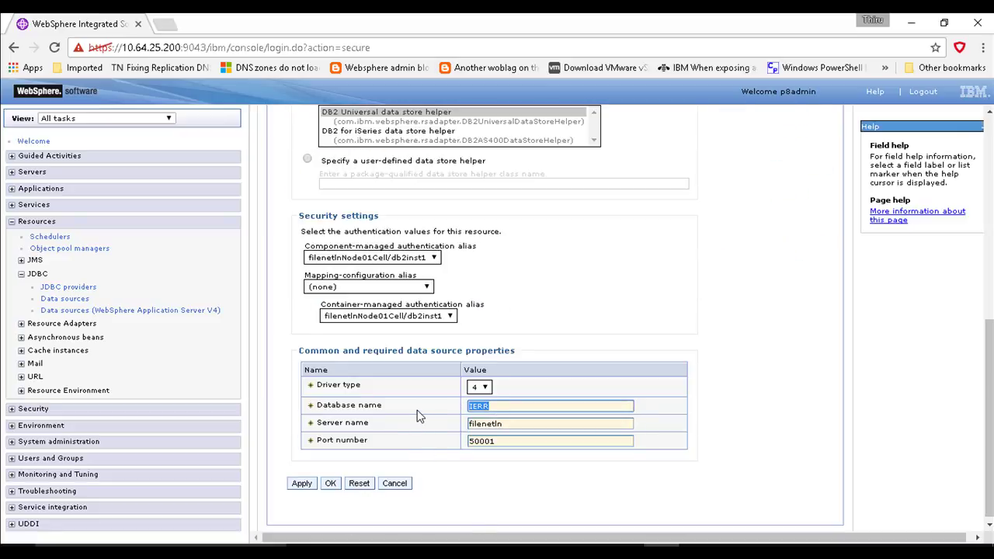
left_click(416, 415)
Step: Check the ReportDS JNDI name jdbc/ReportDS
scroll(420, 415, "up", 3)
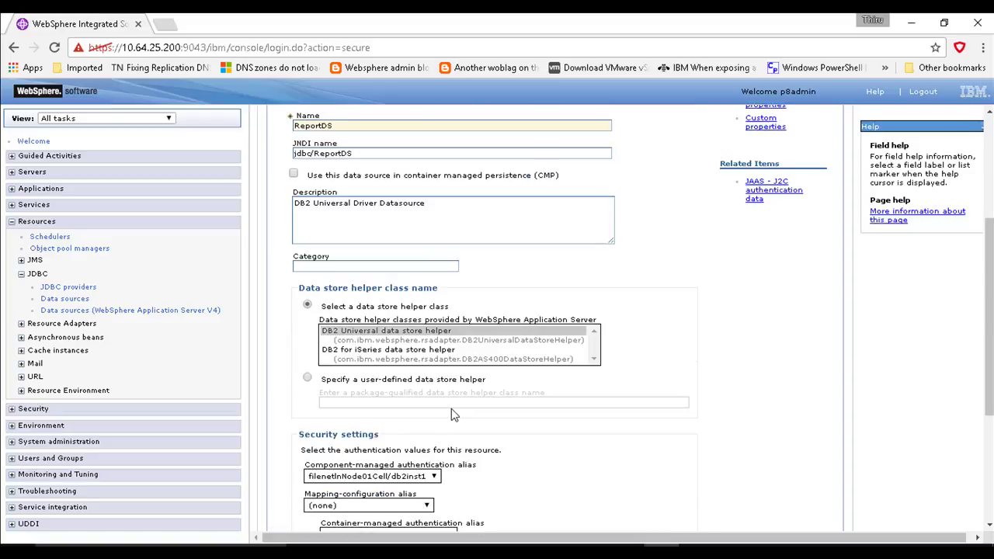
scroll(454, 415, "up", 1)
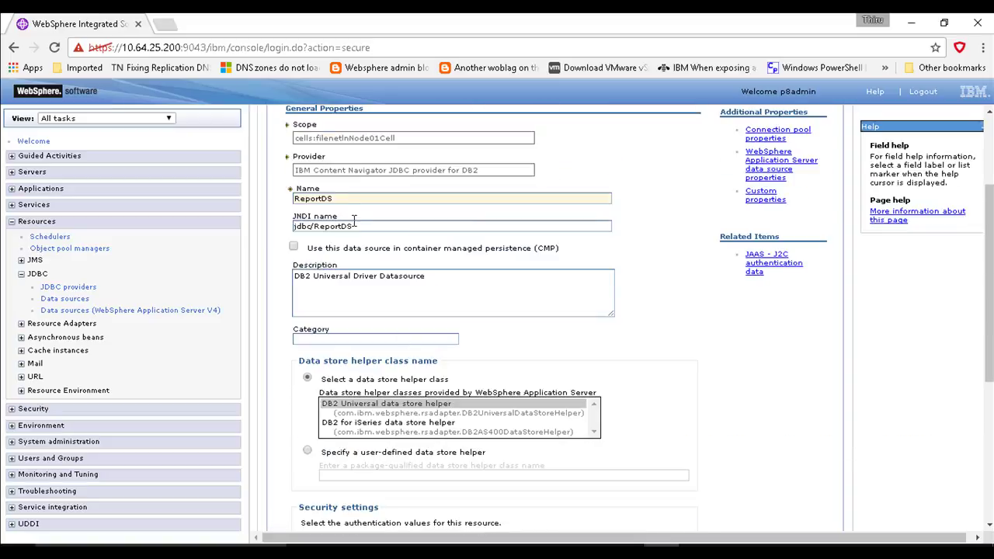
left_click_drag(365, 226, 258, 231)
left_click(674, 302)
scroll(642, 374, "down", 4)
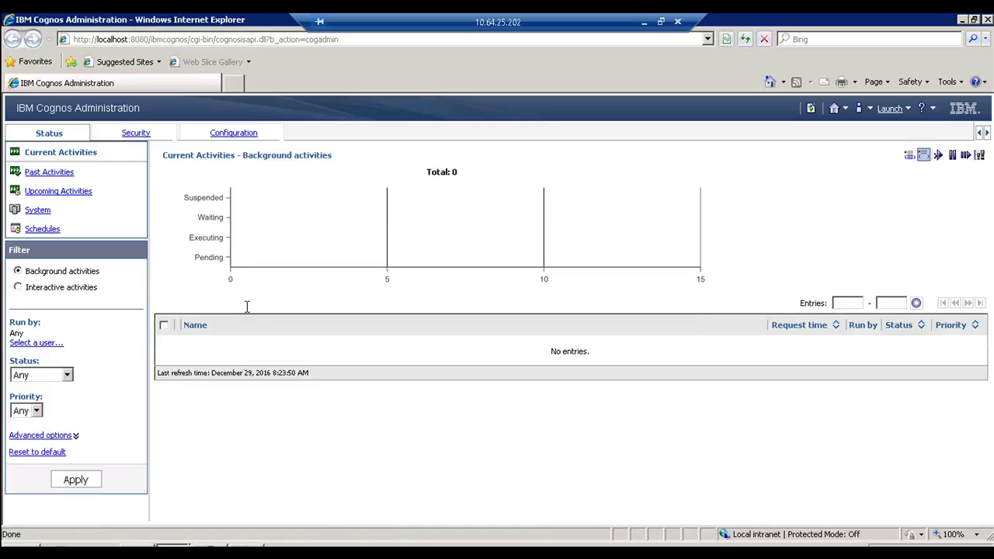
Step: Test the IER_REPORTS connection and confirm Compatible and Dynamic DB2 query modes both succeed
left_click(234, 133)
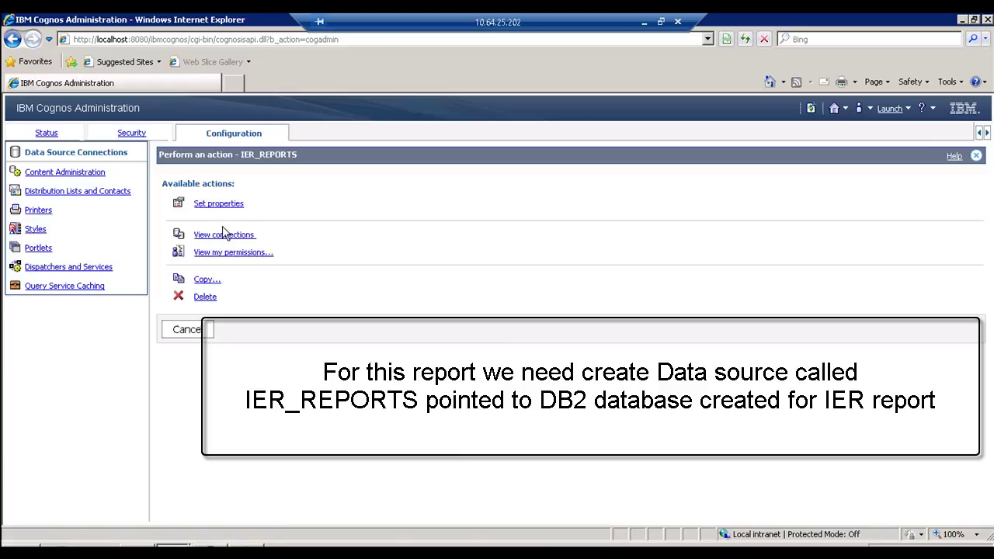
left_click(223, 235)
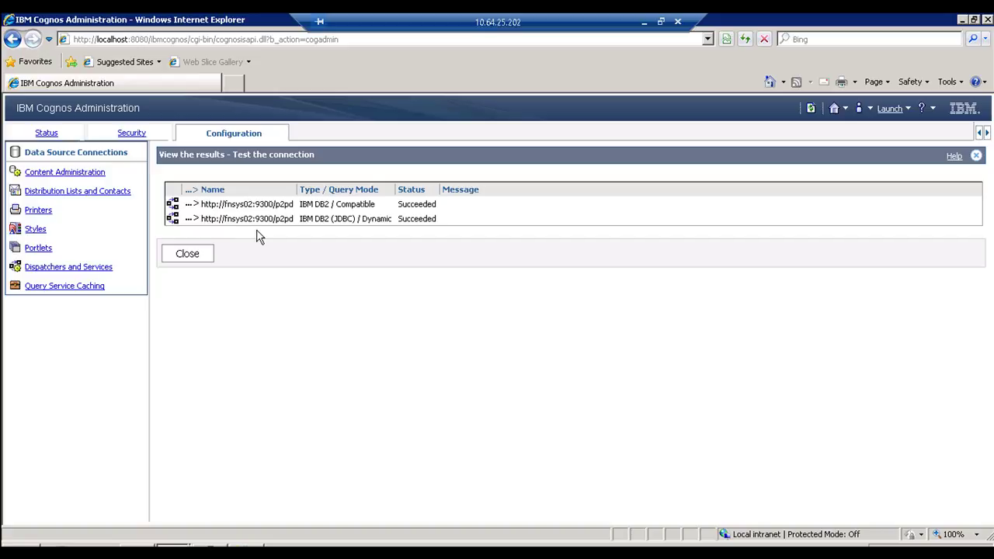
left_click_drag(387, 214, 342, 203)
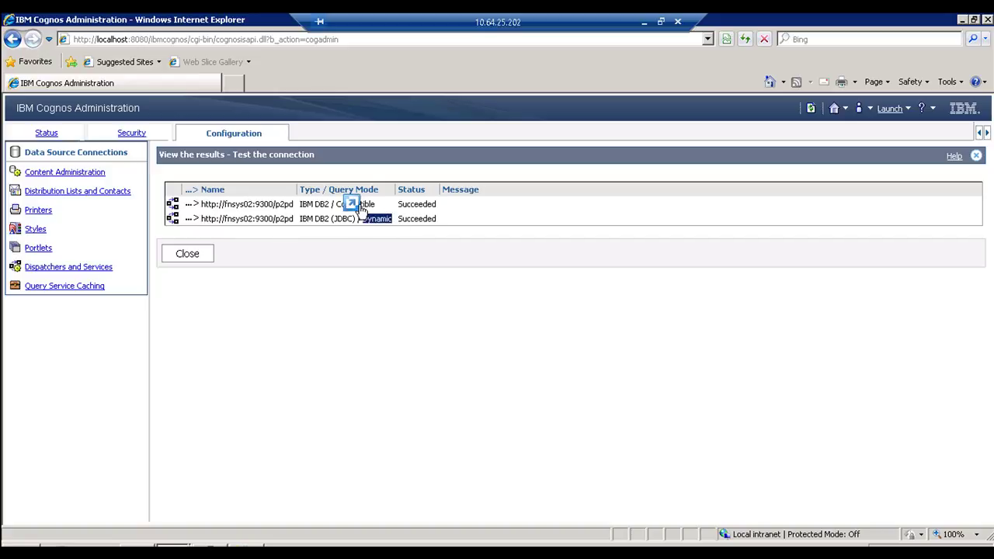
double_click(371, 205)
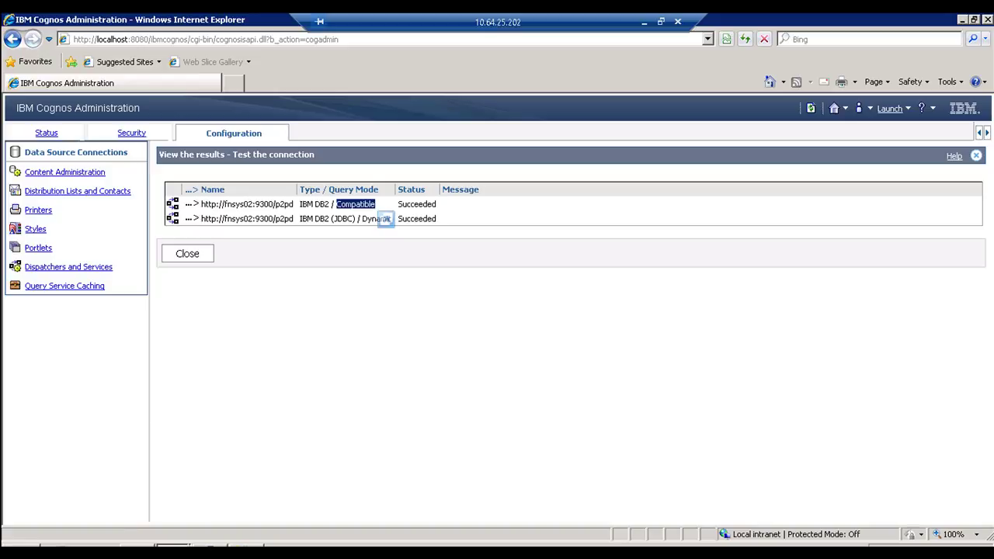
Step: Confirm the IERR user DSN in ODBC Data Source Administrator, then go to Content Administration
key("super")
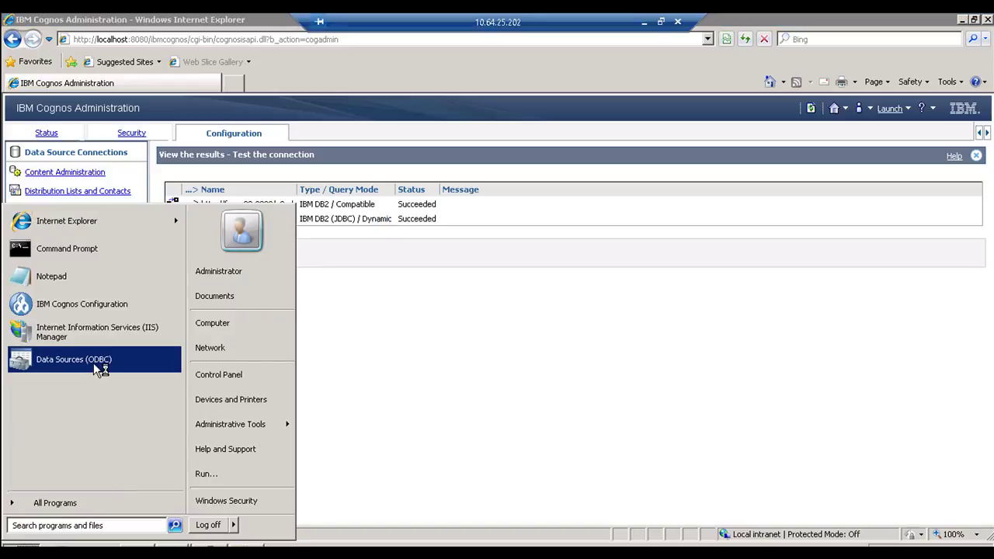
left_click(93, 362)
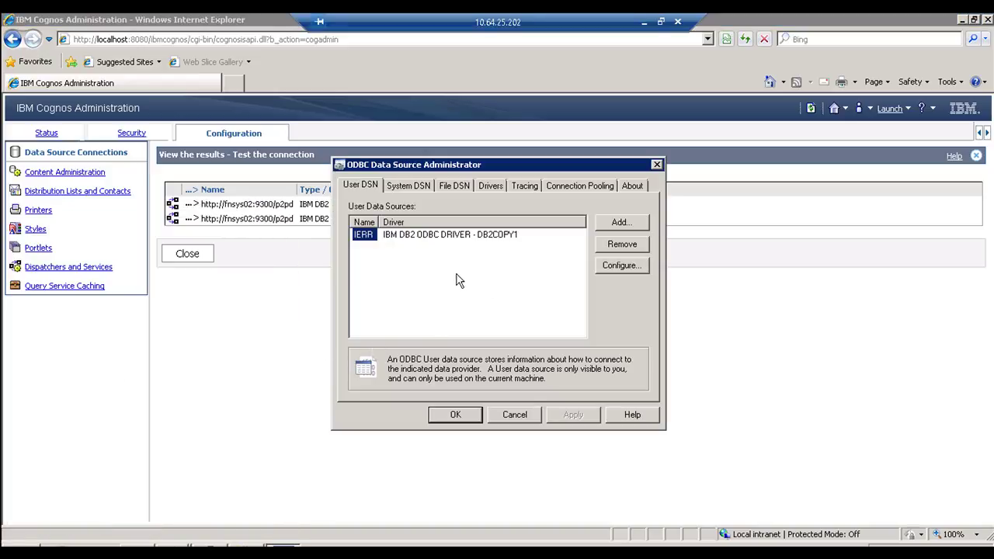
left_click(515, 417)
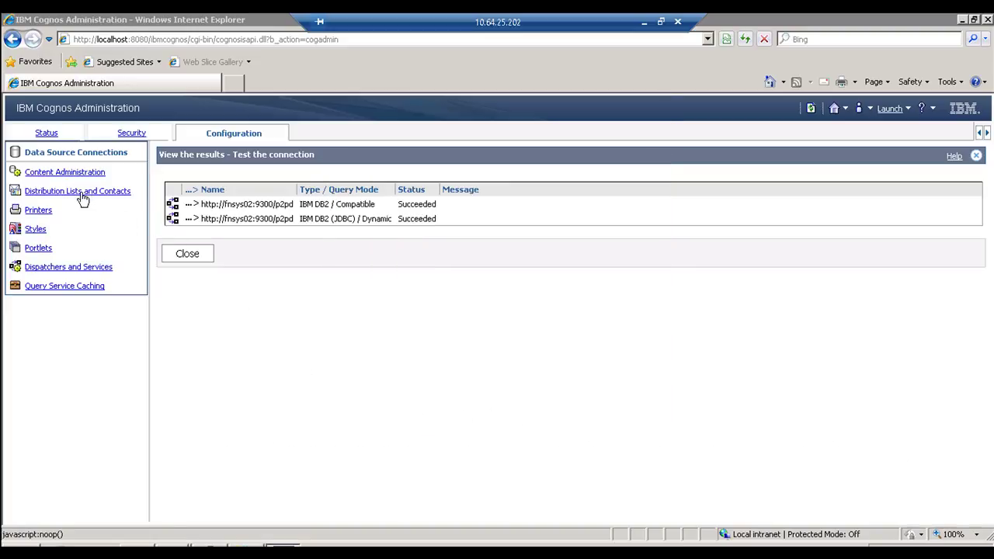
left_click(70, 173)
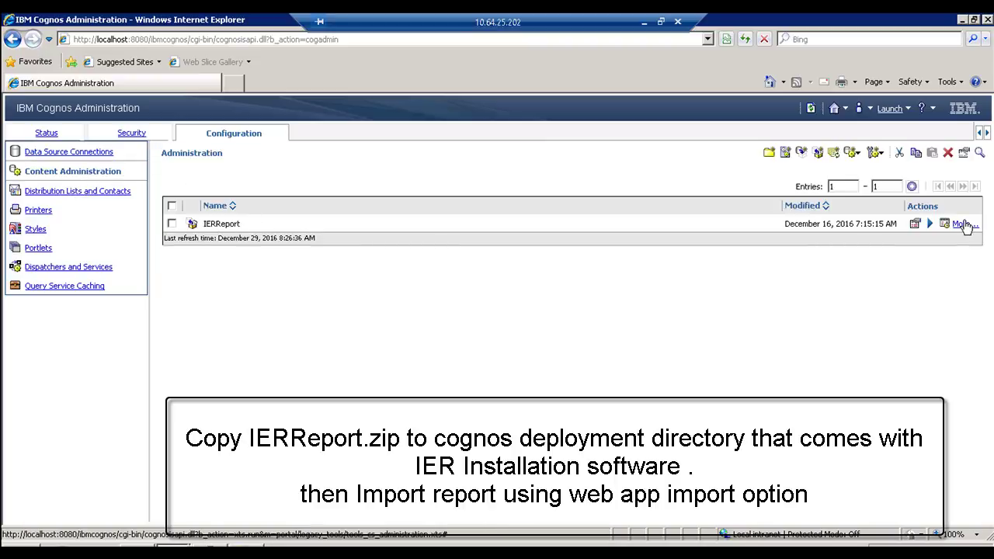
Step: Show the import options of the IERReport entry's properties, then bring up the c10_64 folder window
left_click(963, 224)
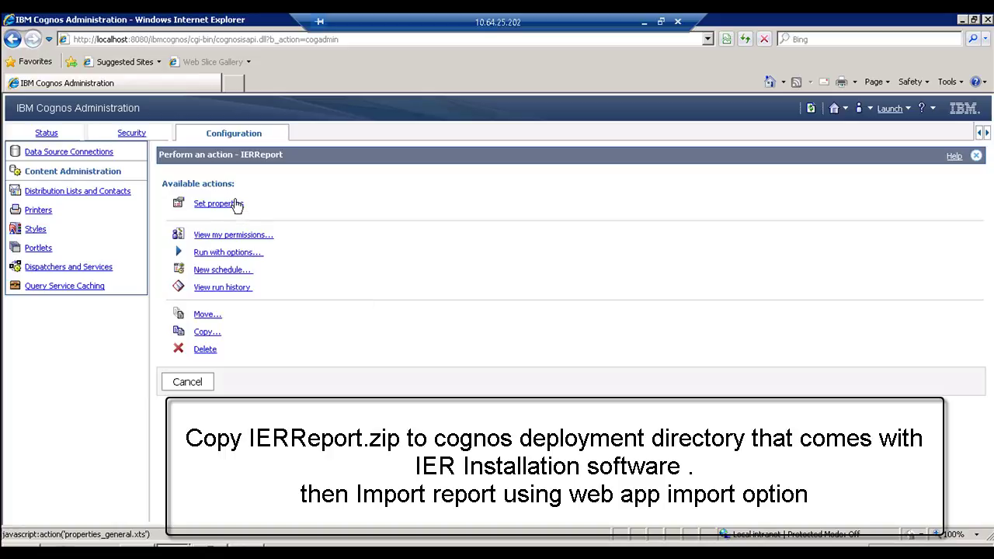
left_click(236, 203)
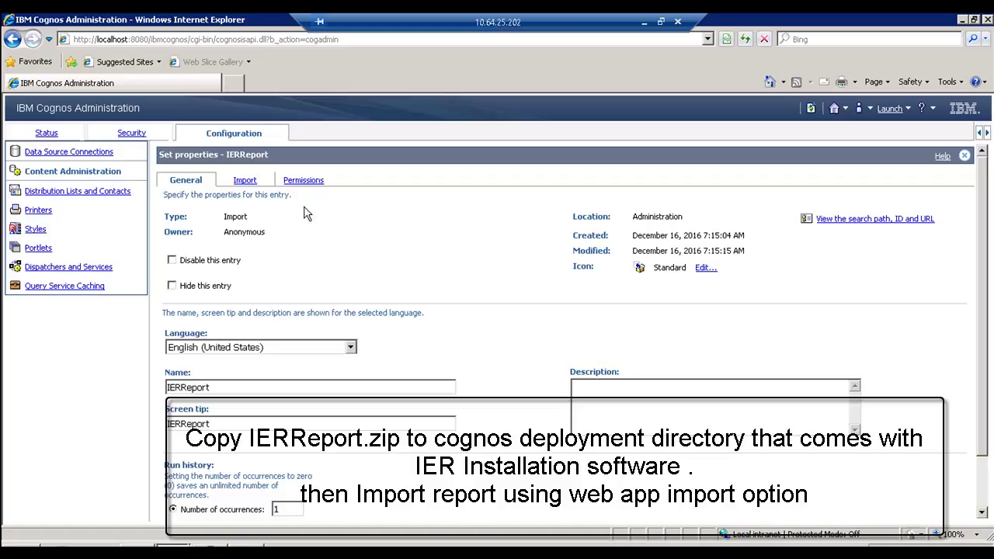
left_click(244, 183)
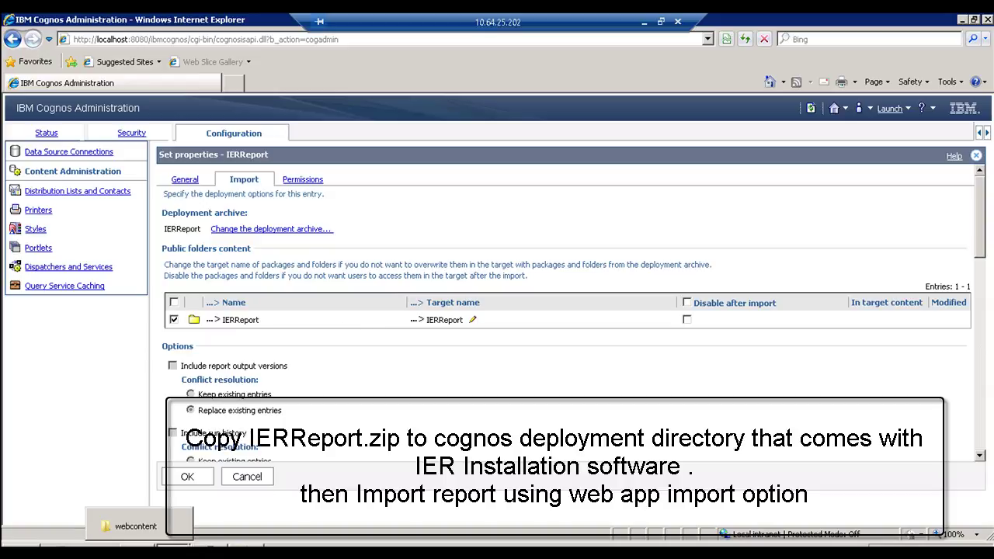
left_click(136, 525)
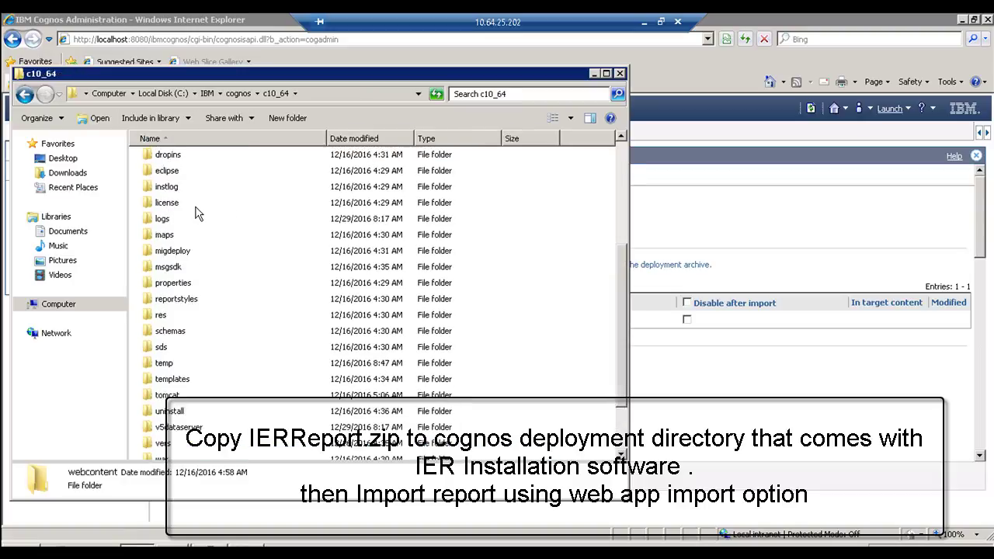
Step: Open the c10_64 deployment folder holding the IERReport zip and move its window aside
scroll(197, 215, "up", 1)
double_click(197, 171)
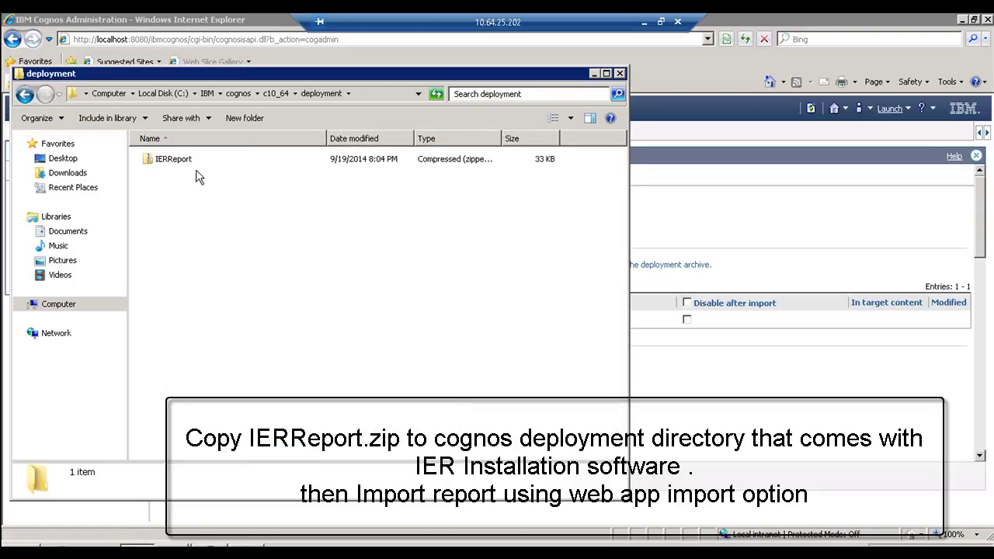
left_click_drag(321, 77, 672, 359)
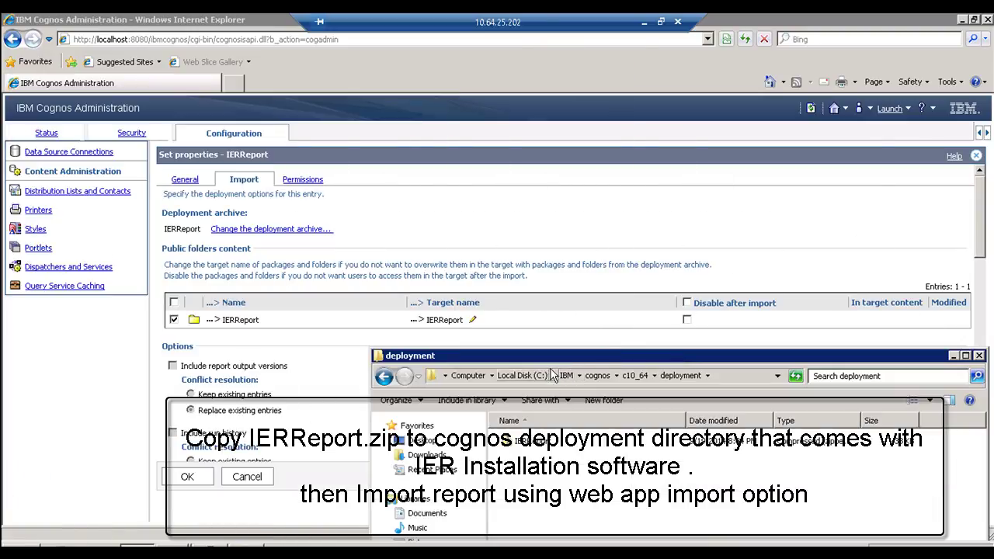
left_click_drag(538, 363, 489, 350)
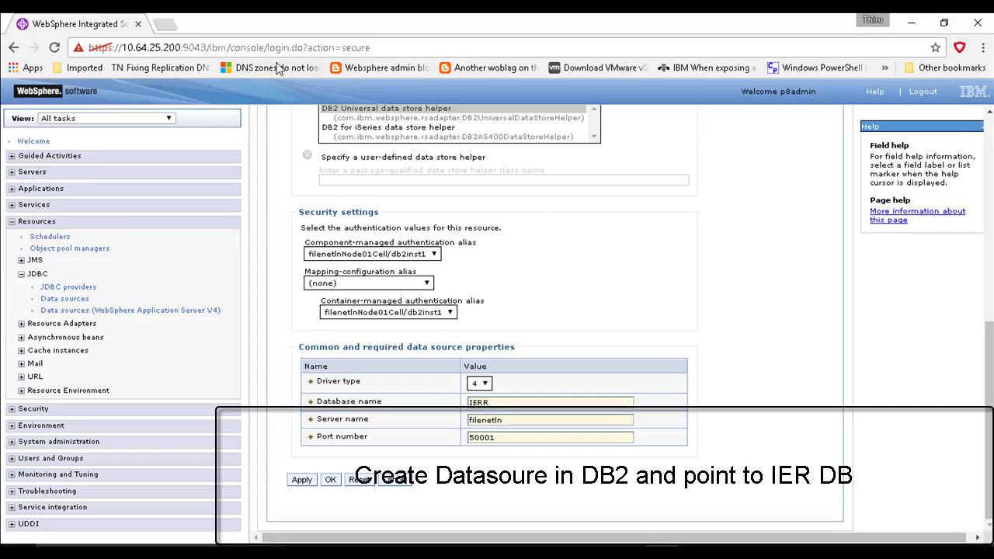
Step: Sign in to IBM Enterprise Records in a new browser tab
left_click(165, 26)
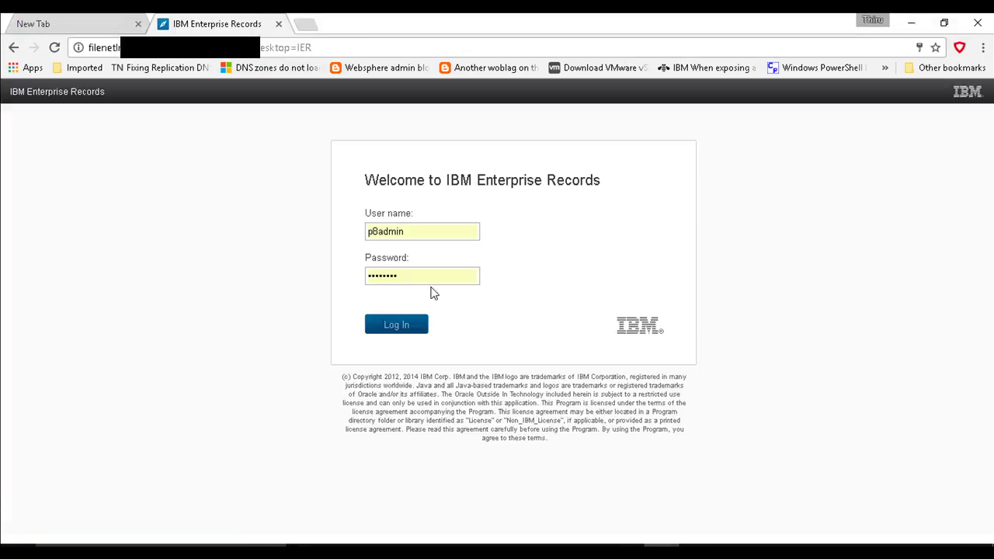
left_click(415, 274)
left_click(417, 274)
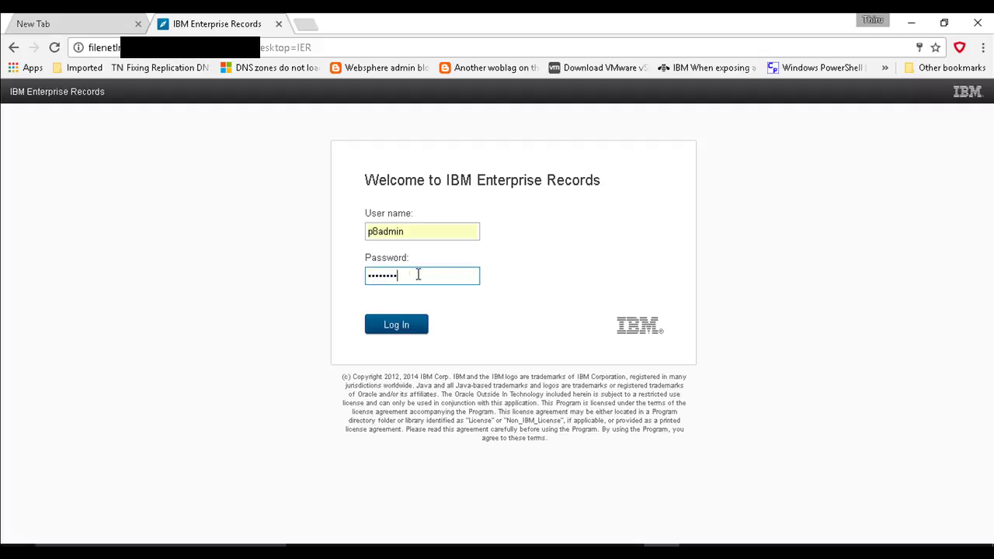
key("Return")
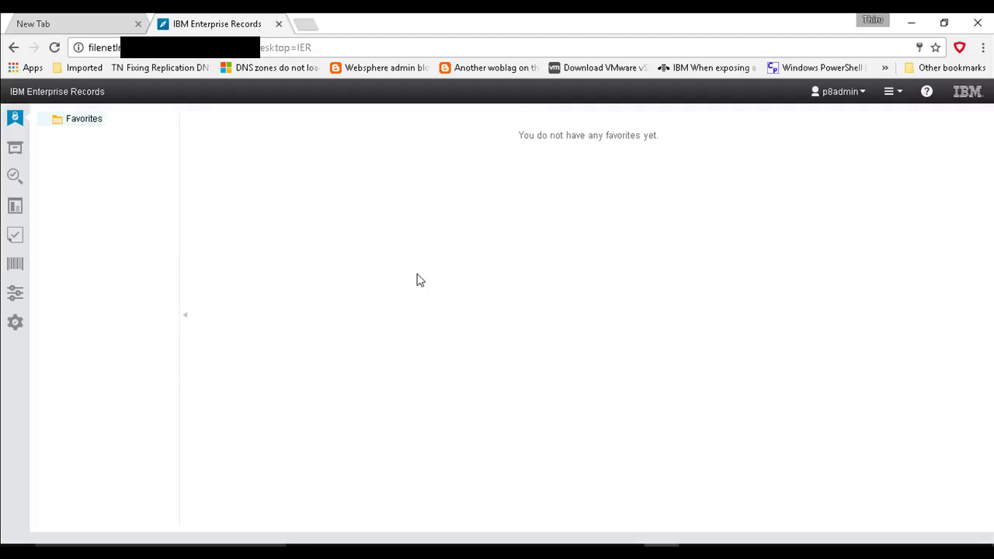
Step: Open the IERDesktop desktop's settings under Desktops in the administration view
left_click(15, 322)
left_click(46, 145)
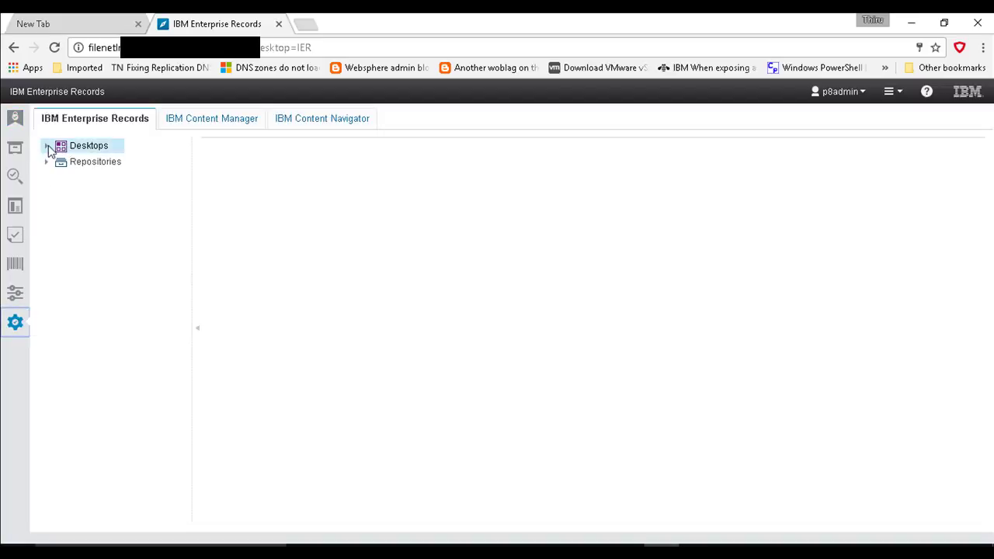
left_click(88, 164)
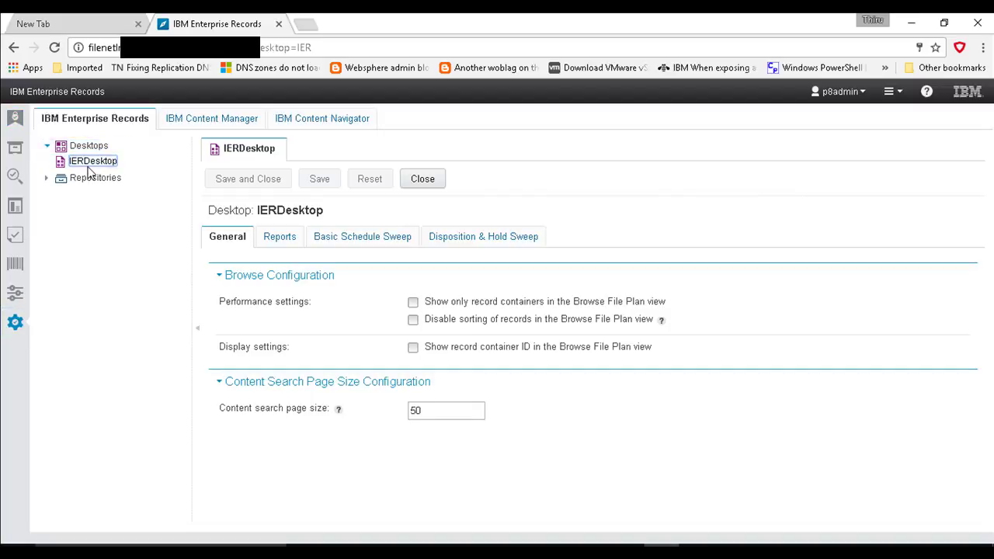
Step: Open IERDesktop's report settings and review the Cognos gateway and servlet dispatch URIs
left_click(281, 237)
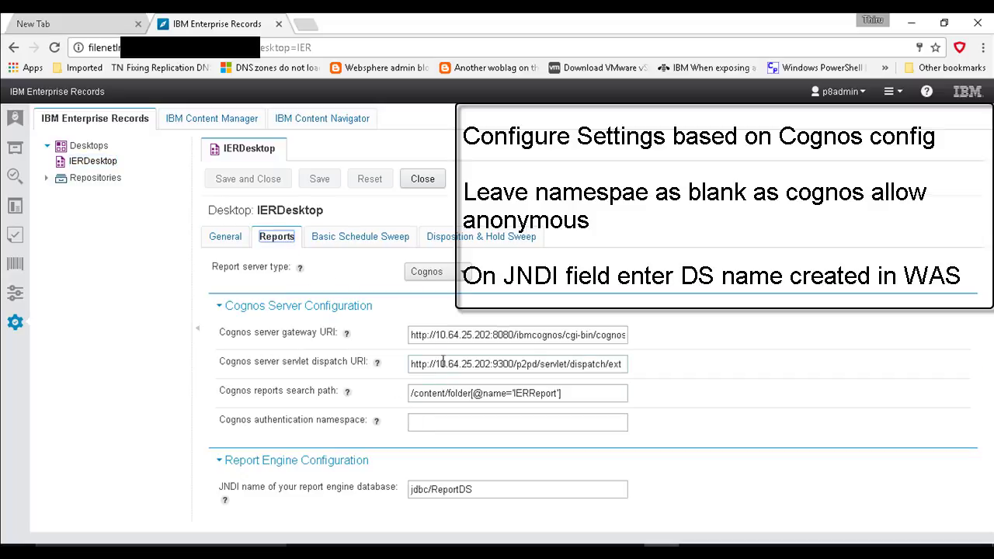
left_click(411, 342)
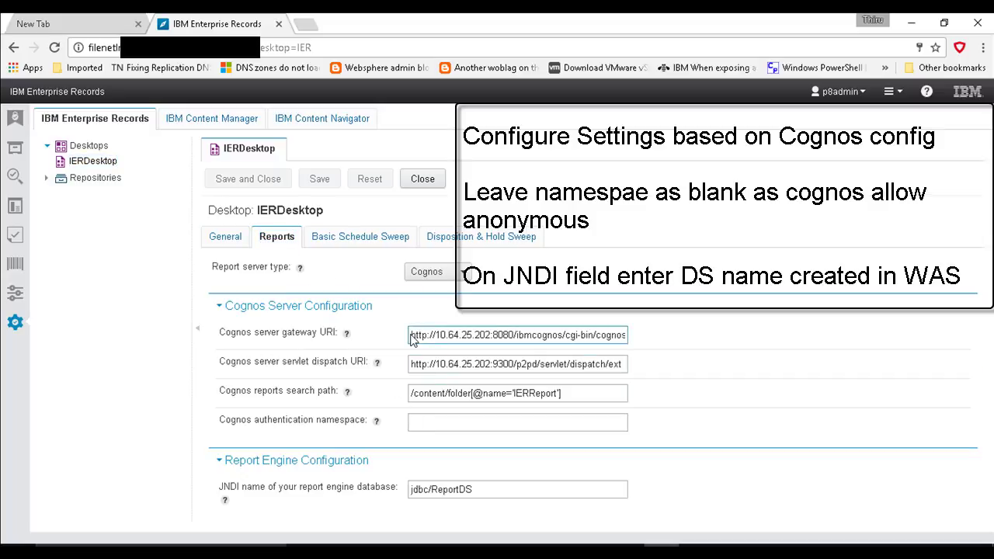
key("End")
left_click_drag(412, 335, 650, 333)
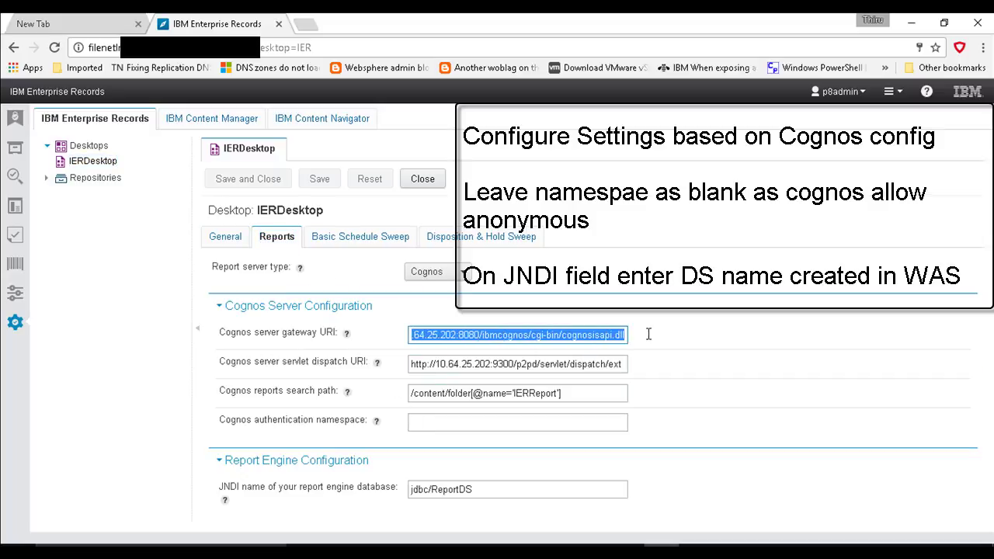
left_click(518, 335)
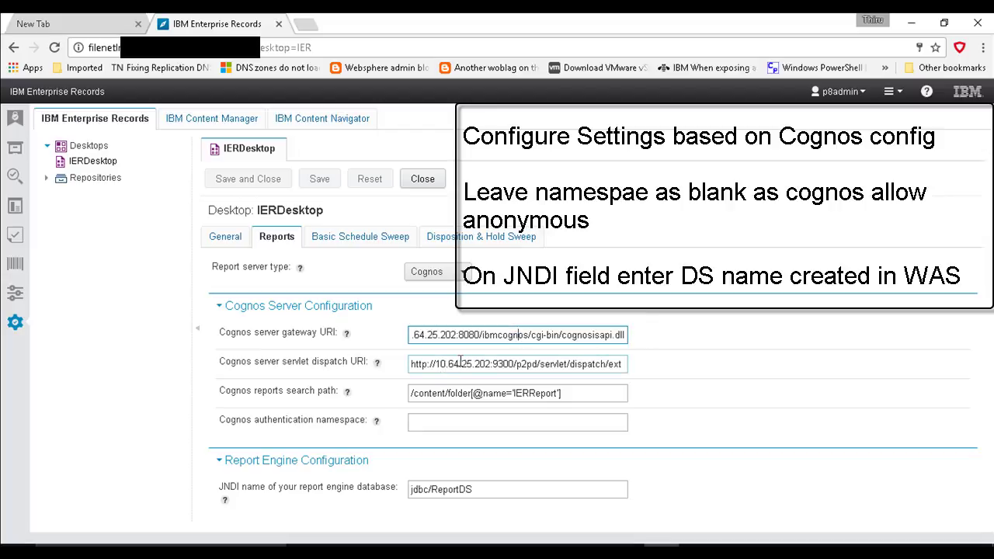
left_click_drag(460, 363, 347, 368)
left_click(619, 363)
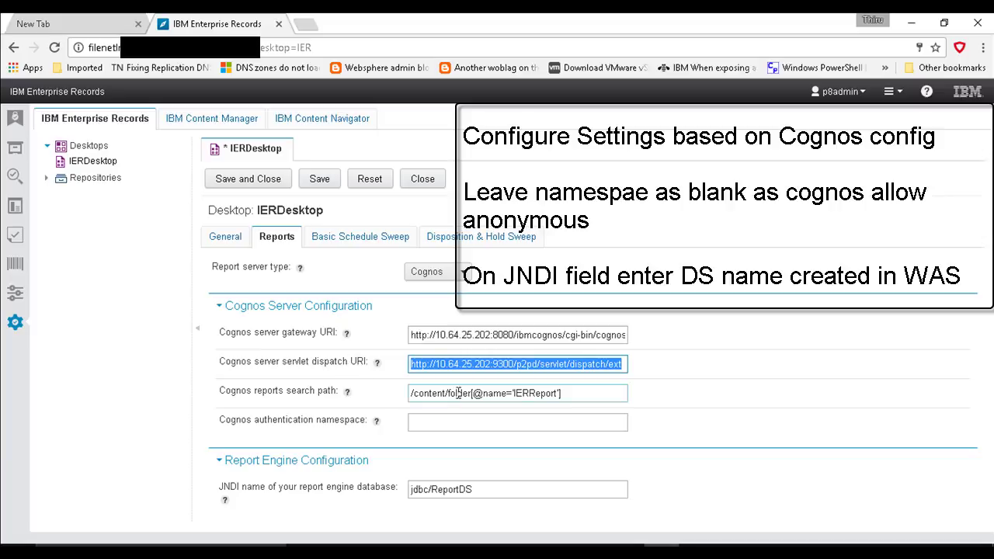
Step: Check the IERReport search path and jdbc/ReportDS data source name, then close without saving
left_click_drag(586, 394, 389, 392)
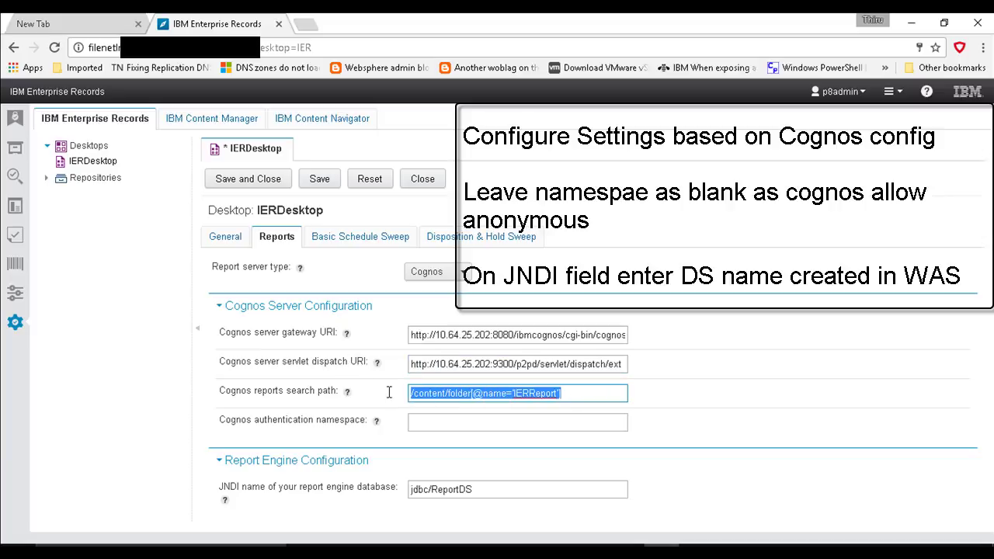
left_click(544, 393)
double_click(544, 393)
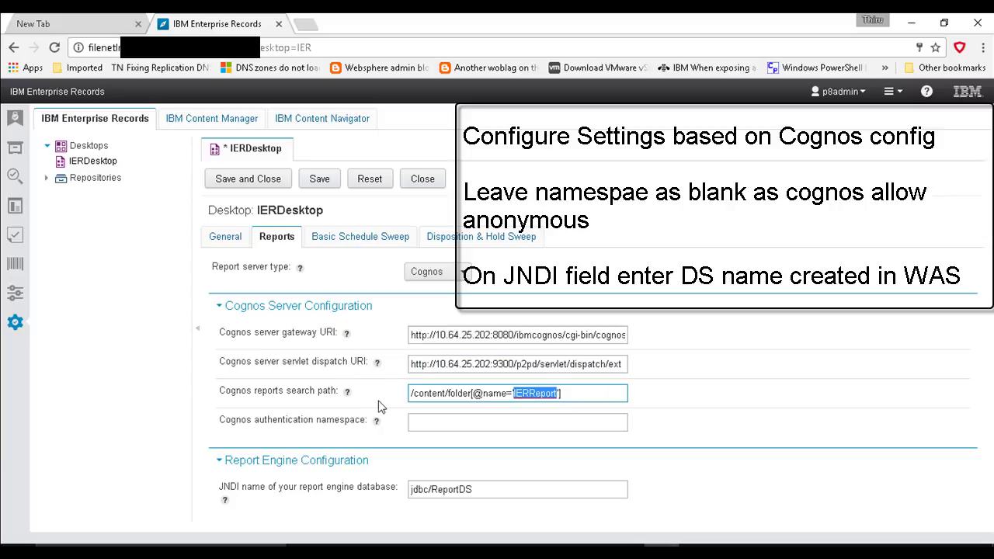
left_click(348, 393)
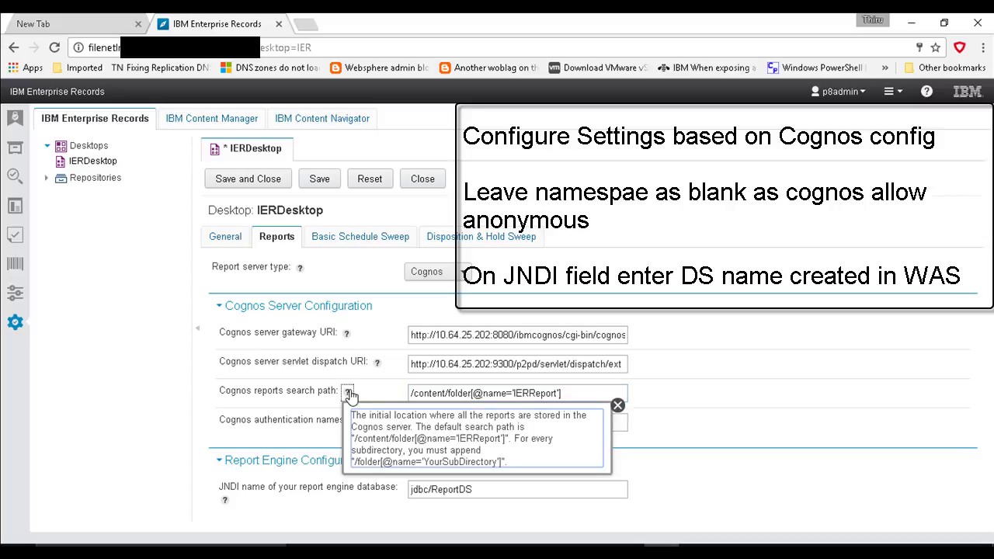
left_click(619, 406)
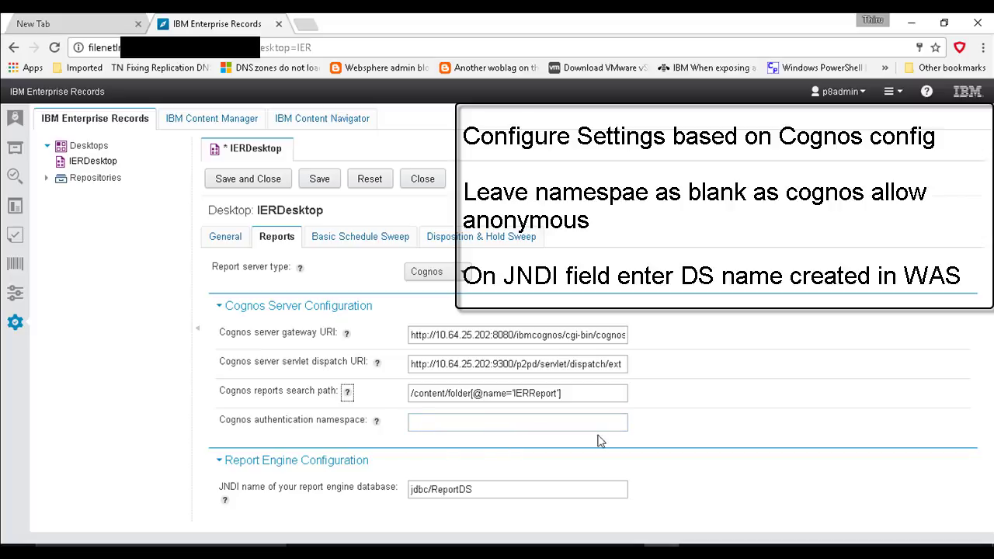
left_click_drag(481, 489, 393, 494)
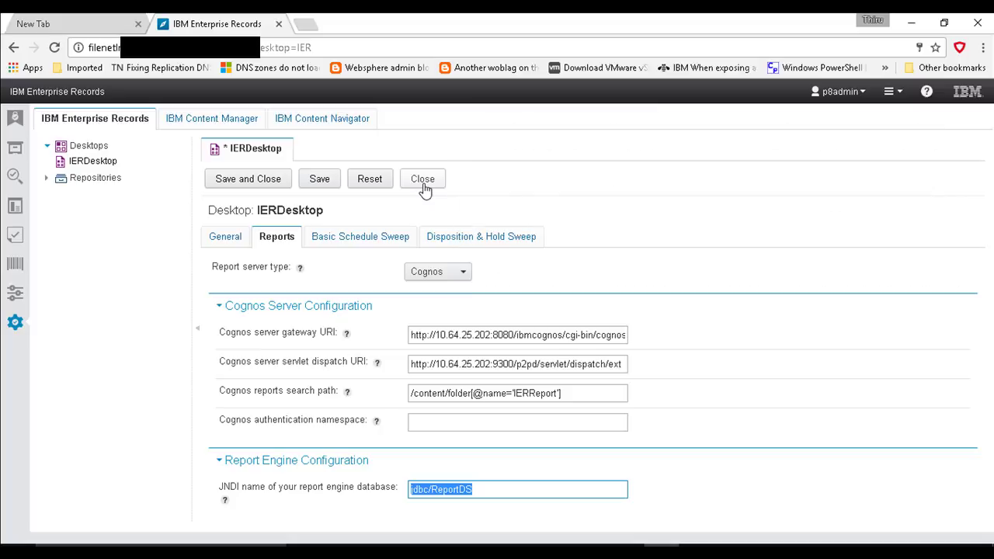
left_click(424, 189)
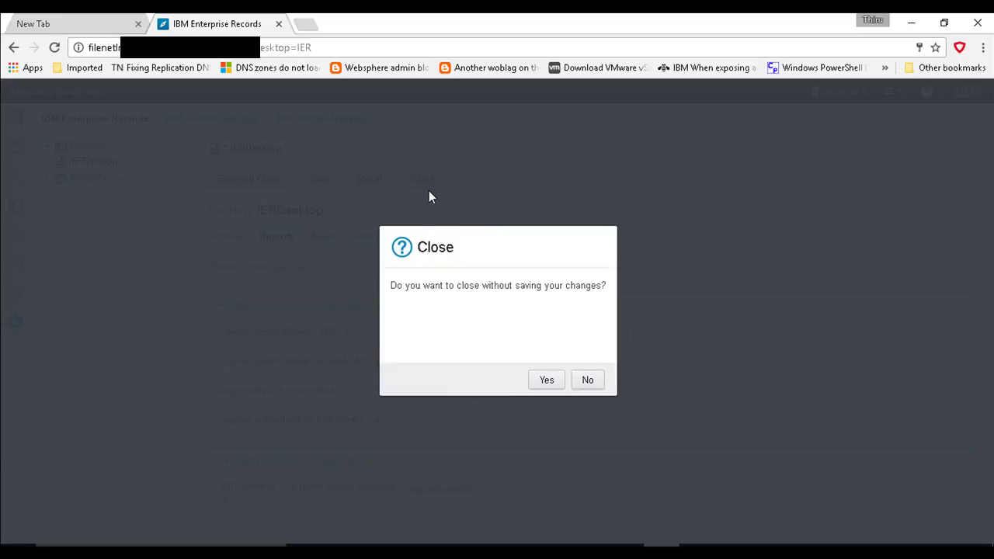
left_click(546, 380)
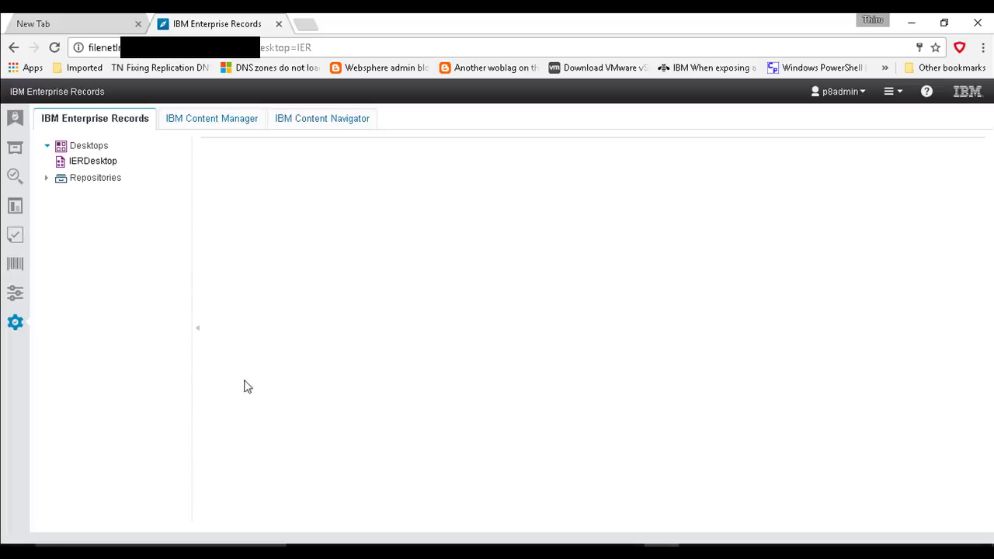
Step: Generate the 'Actions performed by a user' report from the Reports list and maximize its window
left_click(14, 208)
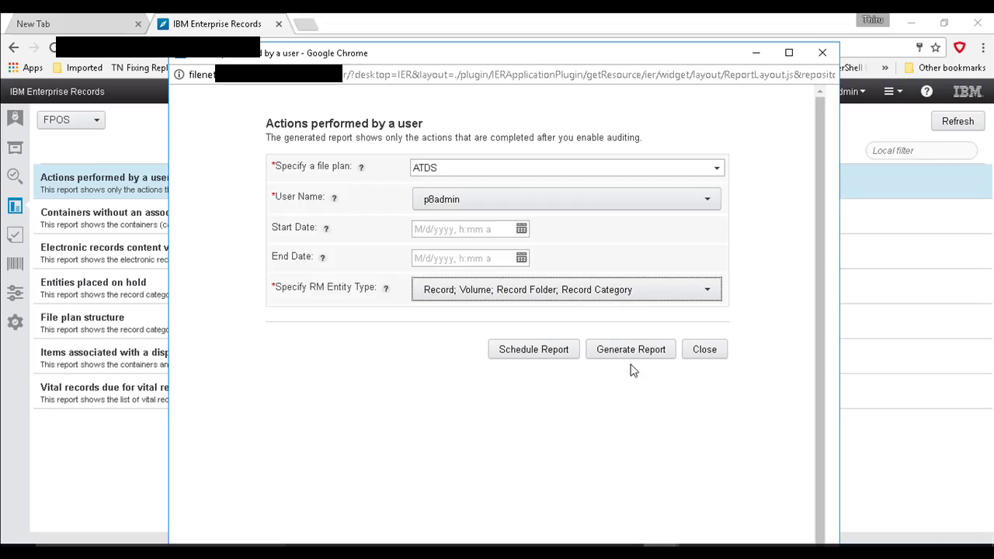
left_click(629, 348)
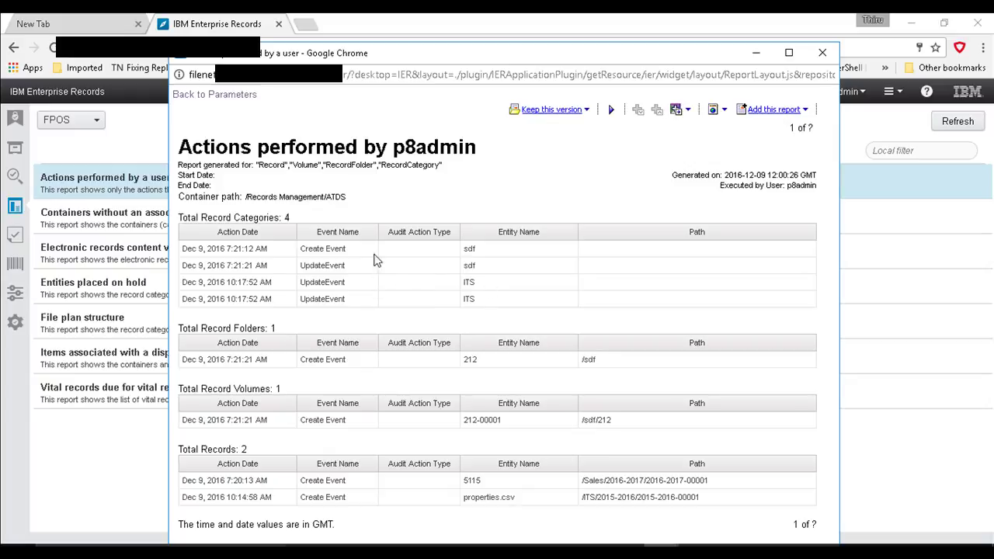
double_click(547, 52)
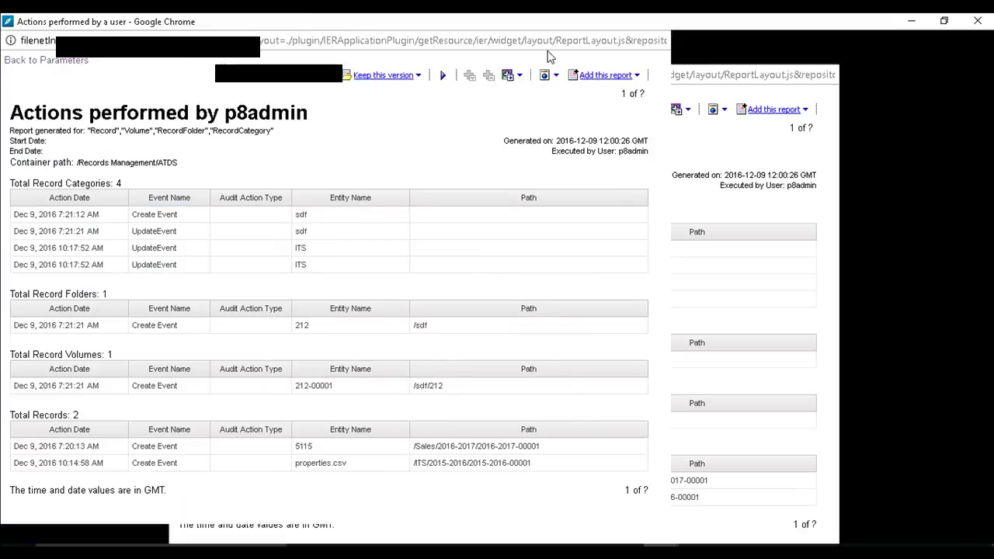
Step: View the Actions performed by a user report as a full-screen PDF, then return to Enterprise Records
left_click(519, 428)
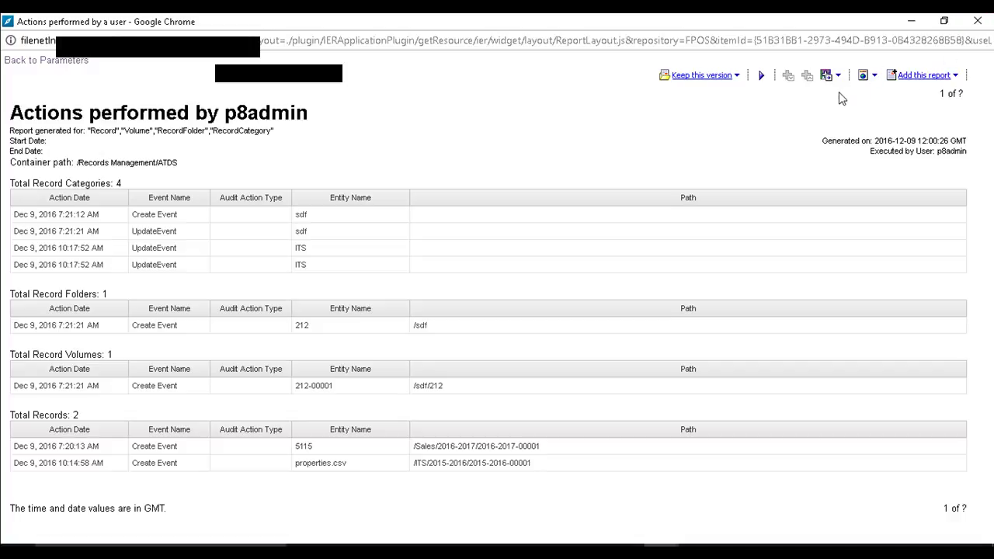
left_click(871, 76)
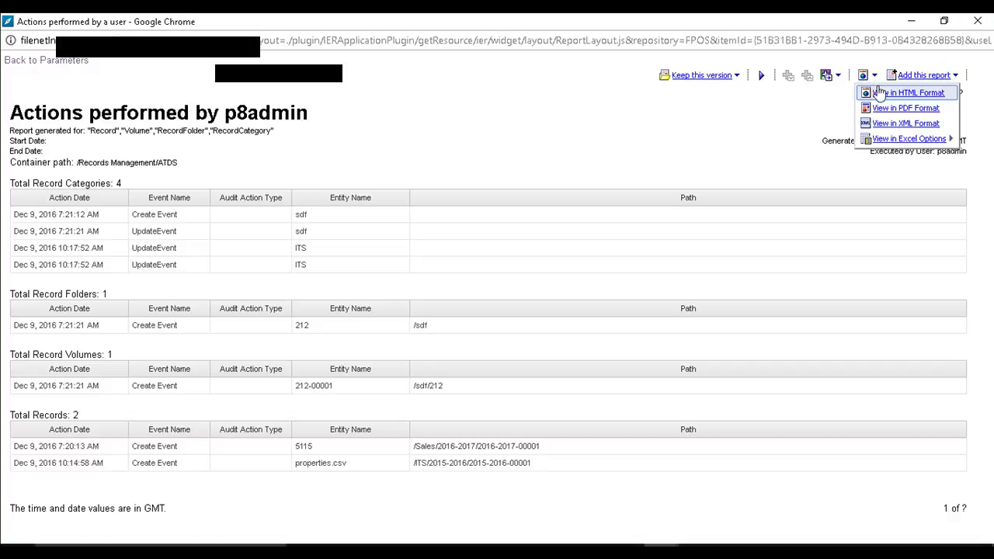
left_click(893, 108)
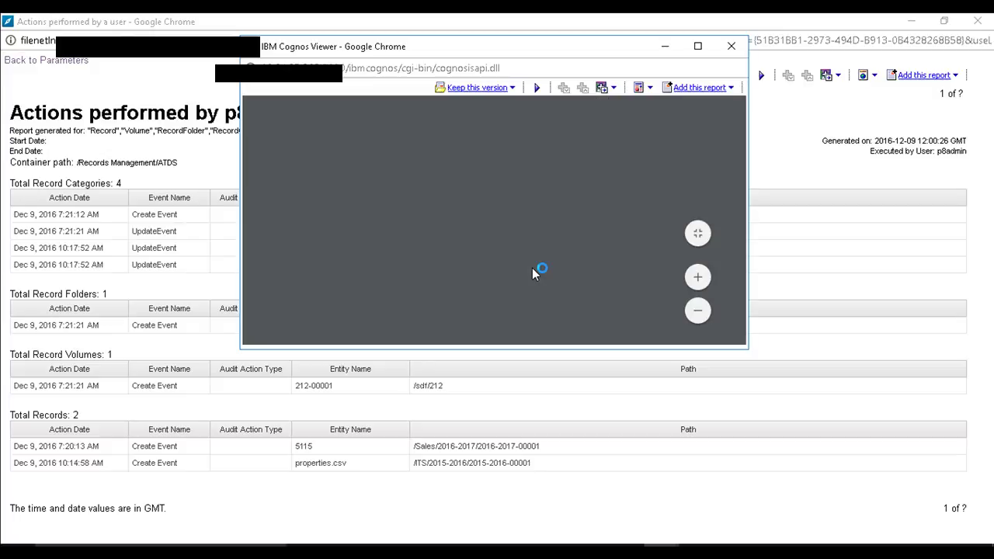
left_click(697, 46)
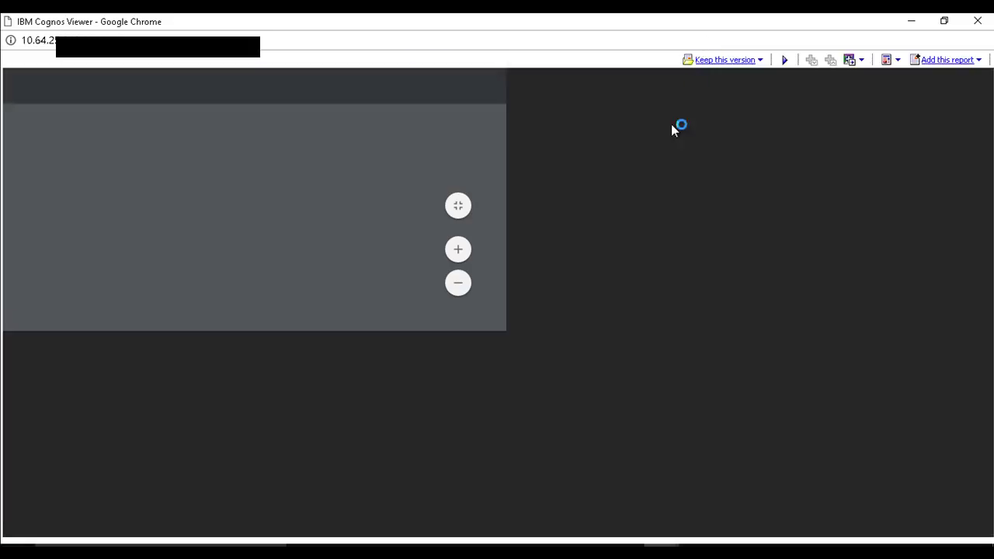
scroll(657, 326, "down", 5)
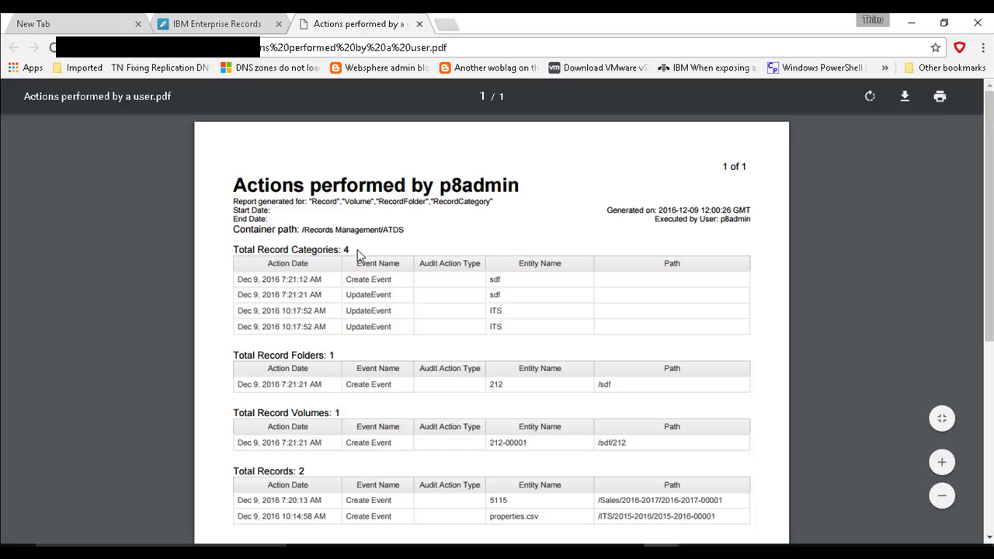
scroll(398, 311, "down", 4)
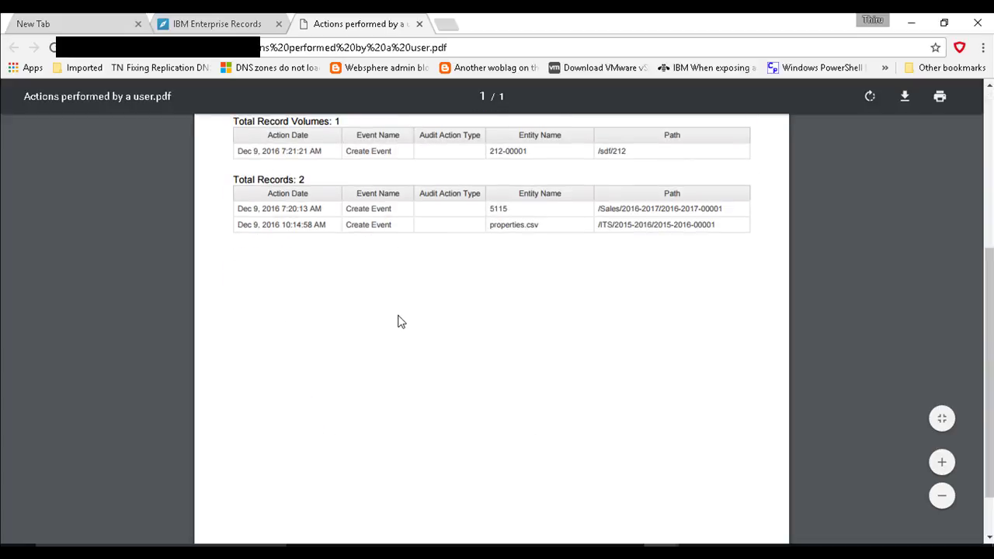
scroll(398, 322, "up", 4)
left_click(238, 28)
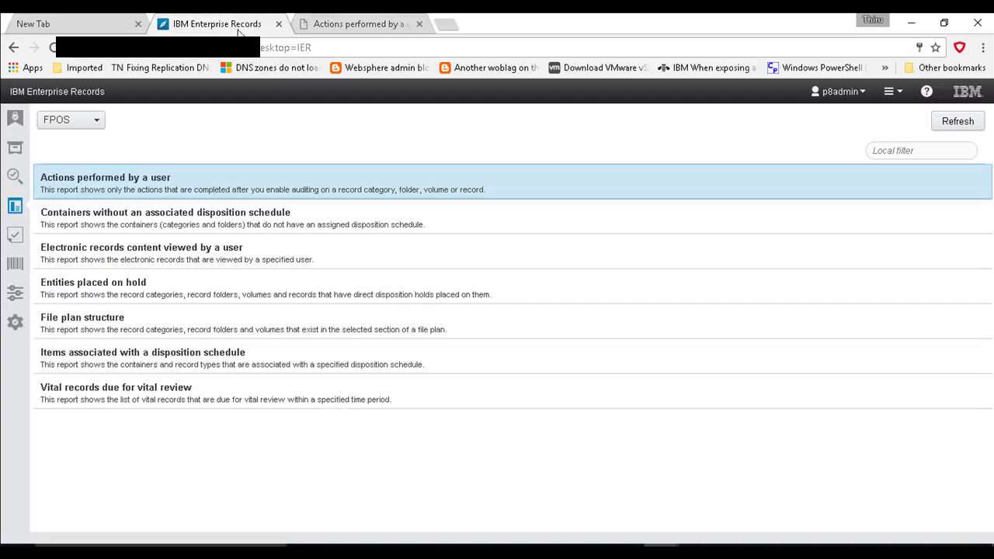
Step: Add the report to My Folders as 'Shortcut to Actions performed by a user - 29th'
mouse_move(668, 536)
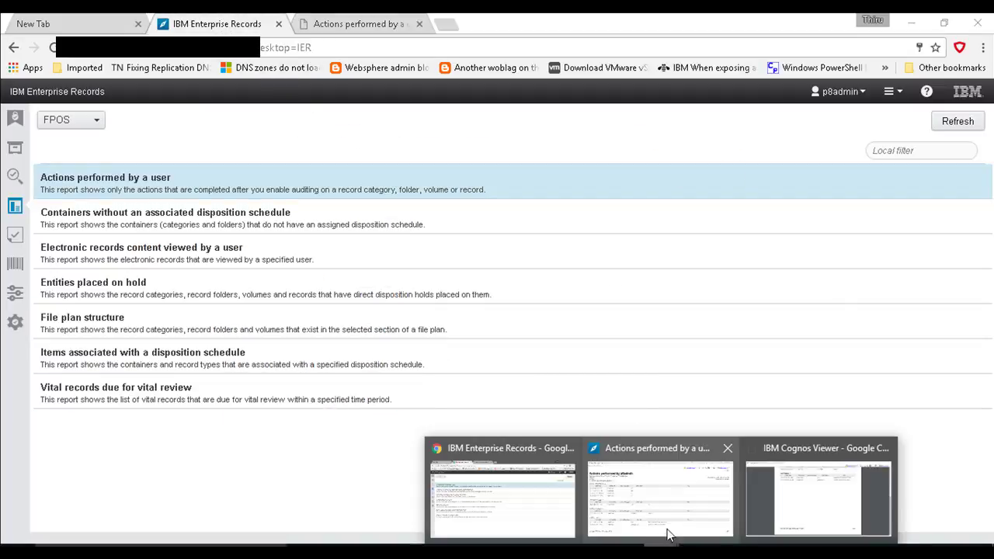
left_click(697, 505)
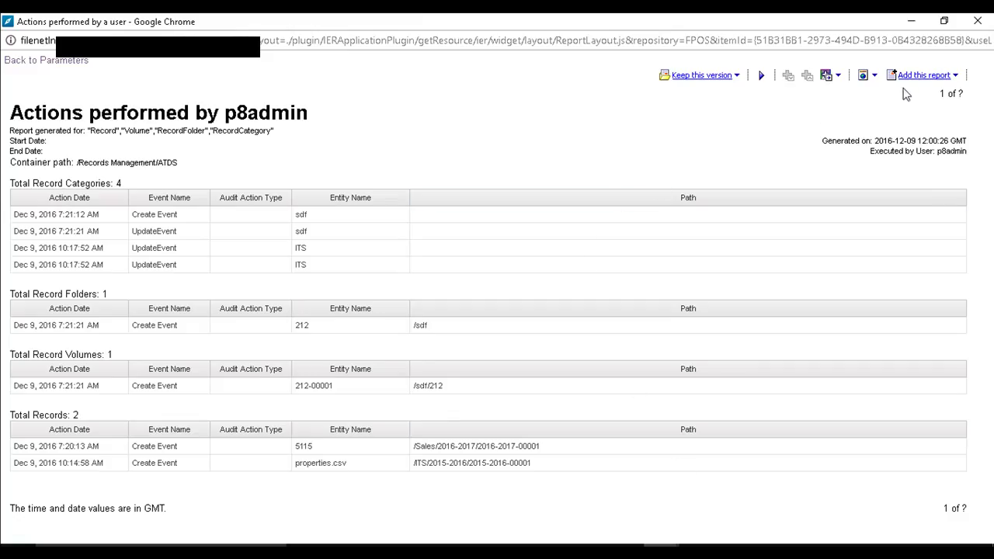
left_click(951, 75)
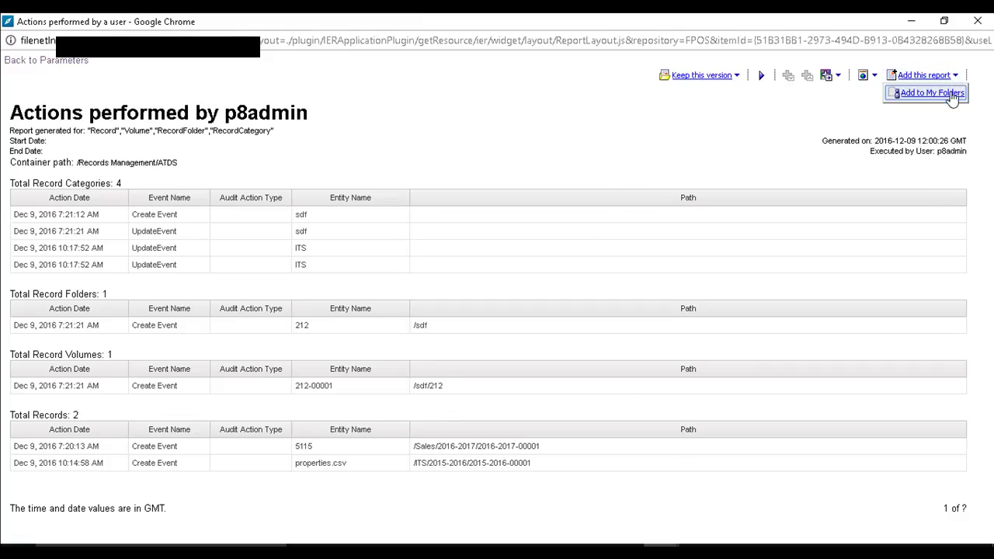
left_click(949, 92)
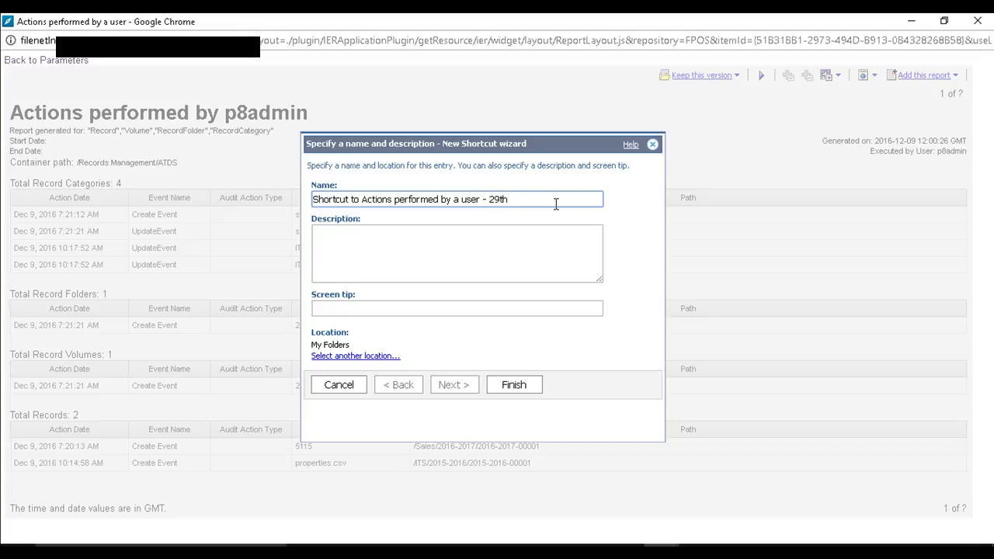
left_click(514, 387)
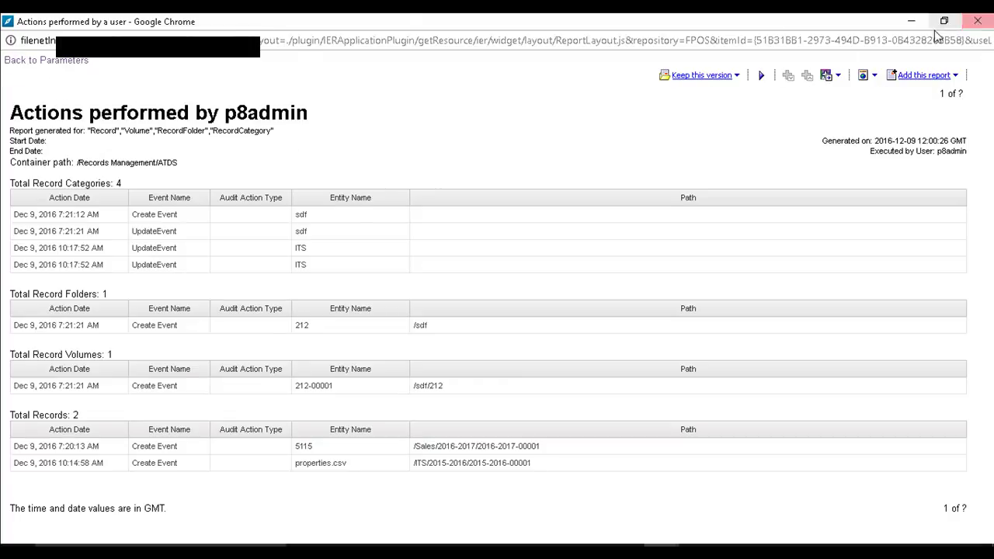
Step: Generate the Containers without an associated disposition schedule report for the current file plan, then close it
left_click(978, 21)
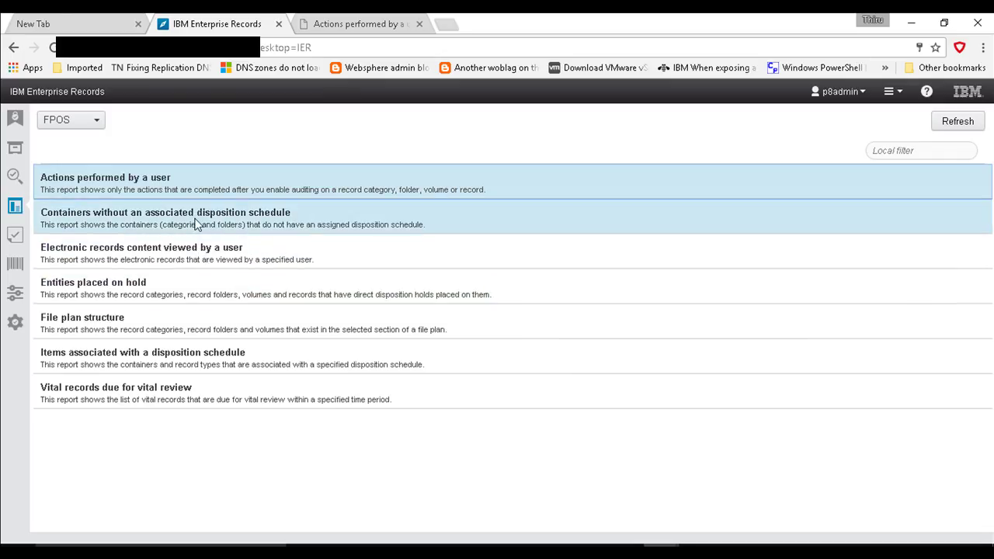
left_click(199, 222)
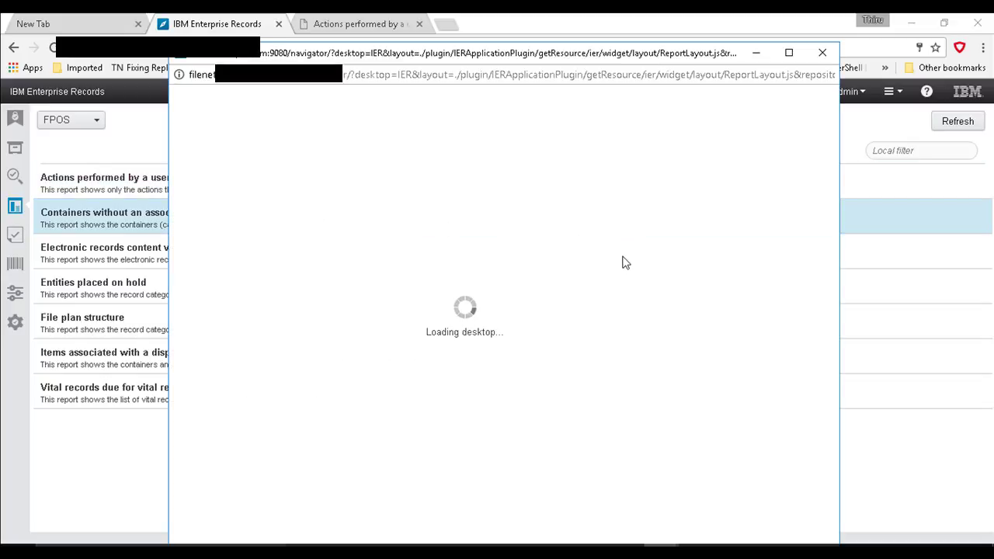
left_click(613, 174)
left_click(612, 174)
left_click(645, 239)
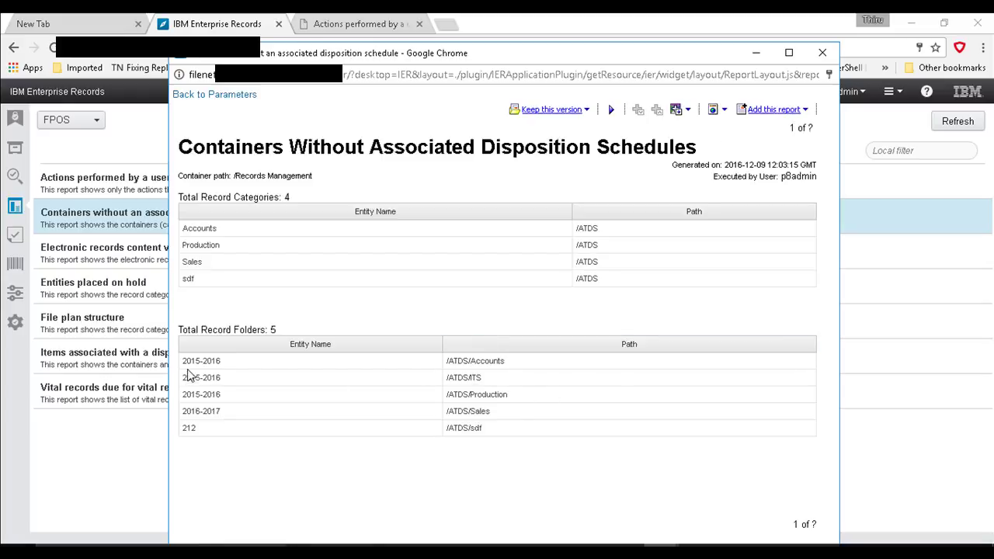
left_click_drag(188, 376, 240, 417)
left_click(247, 450)
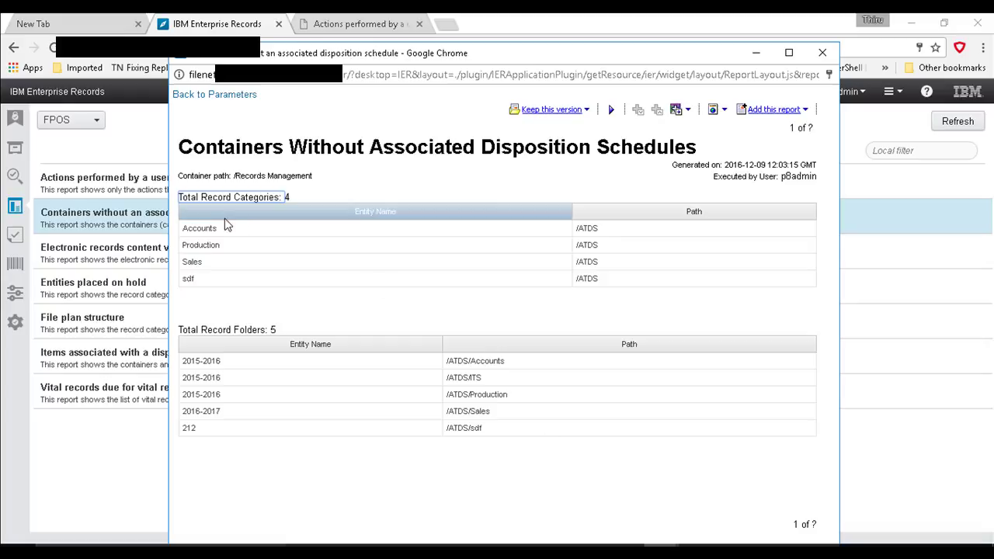
left_click(822, 53)
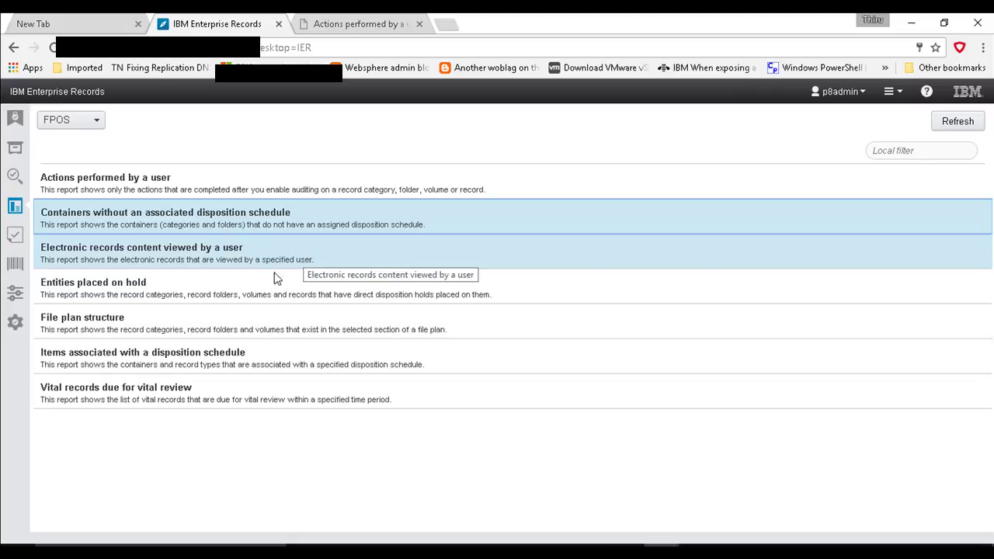
Step: Generate the File plan structure report for Volume, Record Folder and Record Category entities
left_click(233, 320)
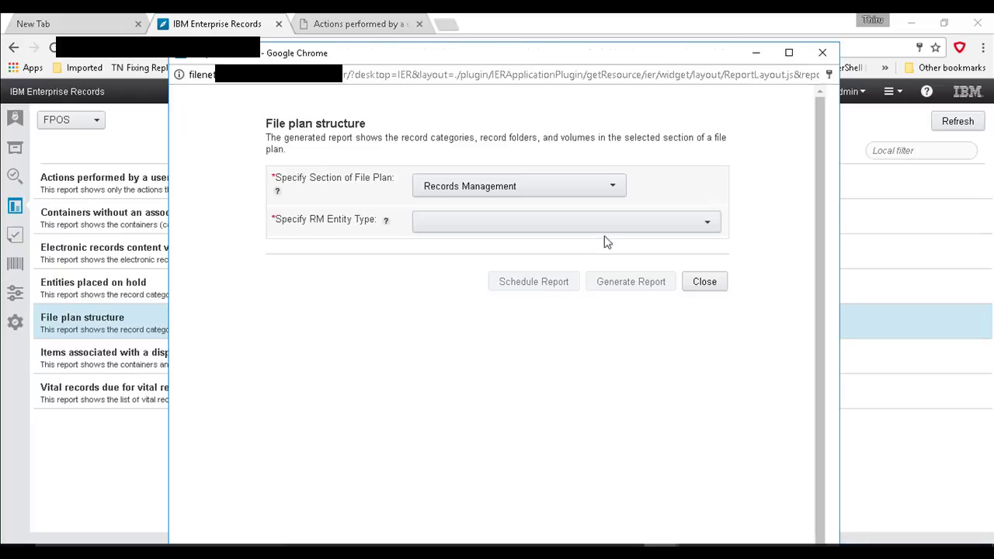
left_click(681, 230)
left_click(368, 307)
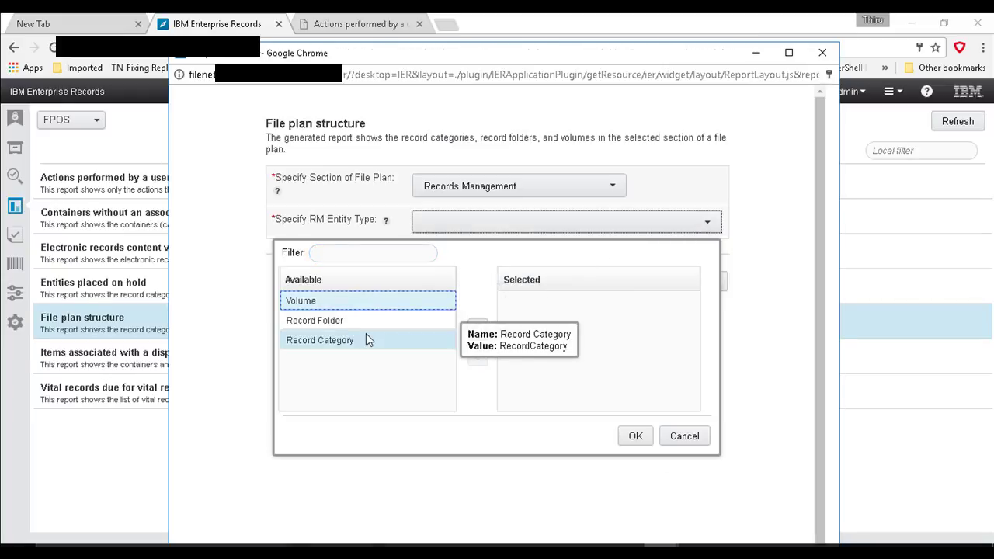
left_click(366, 337, "shift")
left_click(477, 334)
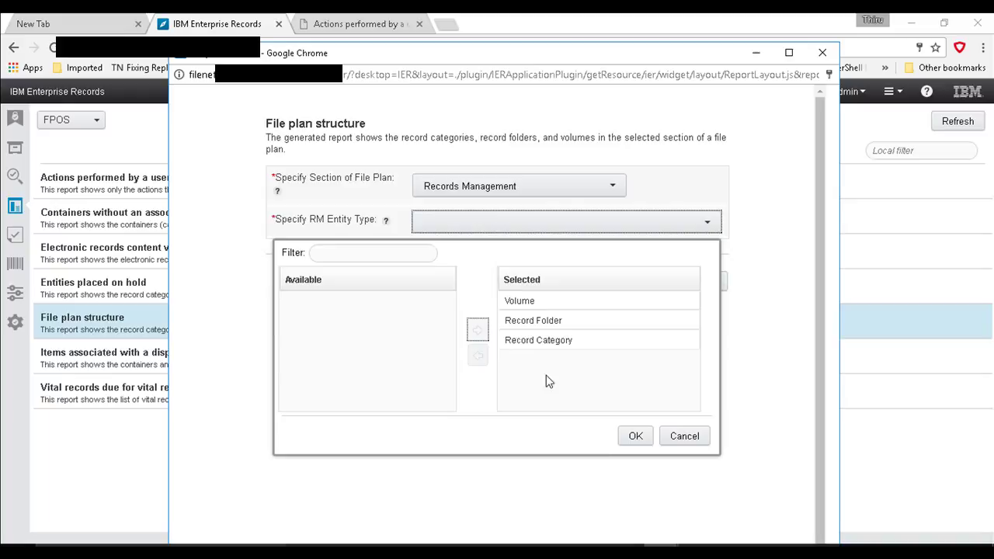
left_click(633, 435)
left_click(643, 284)
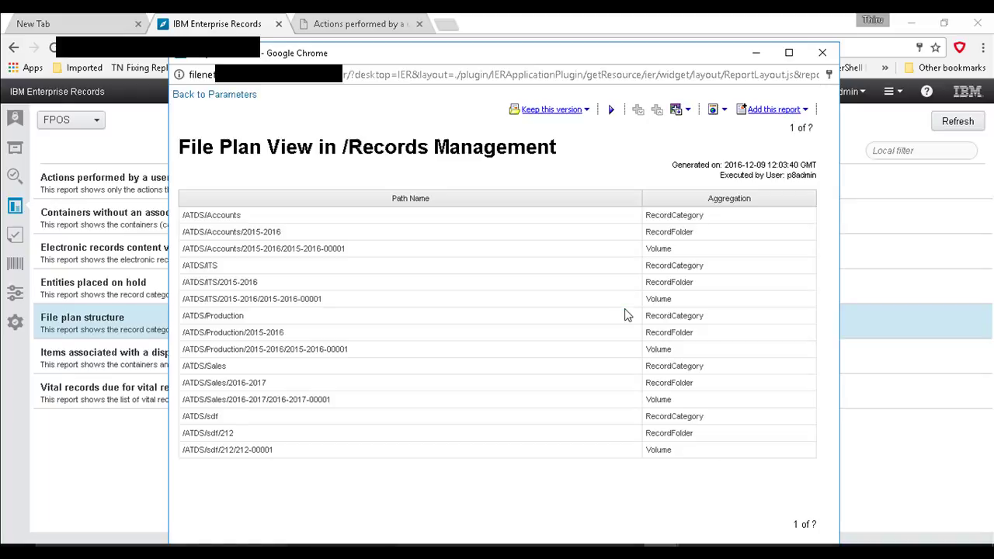
Step: Save the report to My Folders as 'Shortcut to File plan structure-2' and close its window
left_click_drag(708, 460, 174, 226)
left_click(475, 372)
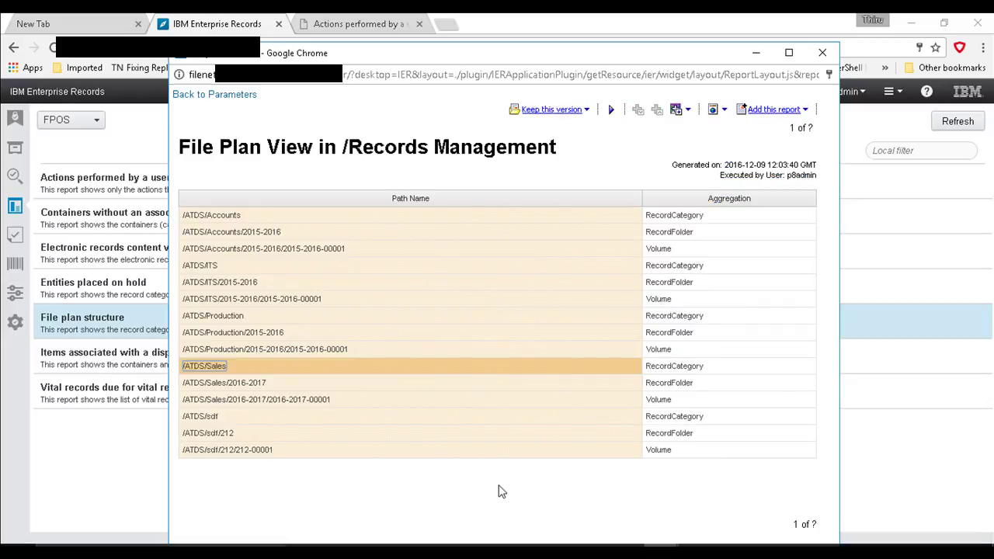
left_click(497, 493)
left_click(806, 113)
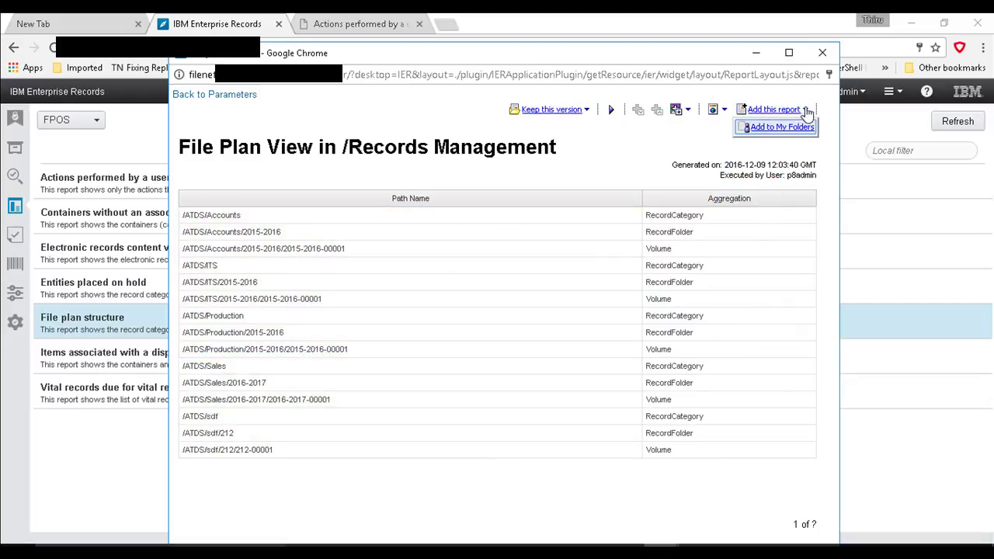
left_click(781, 128)
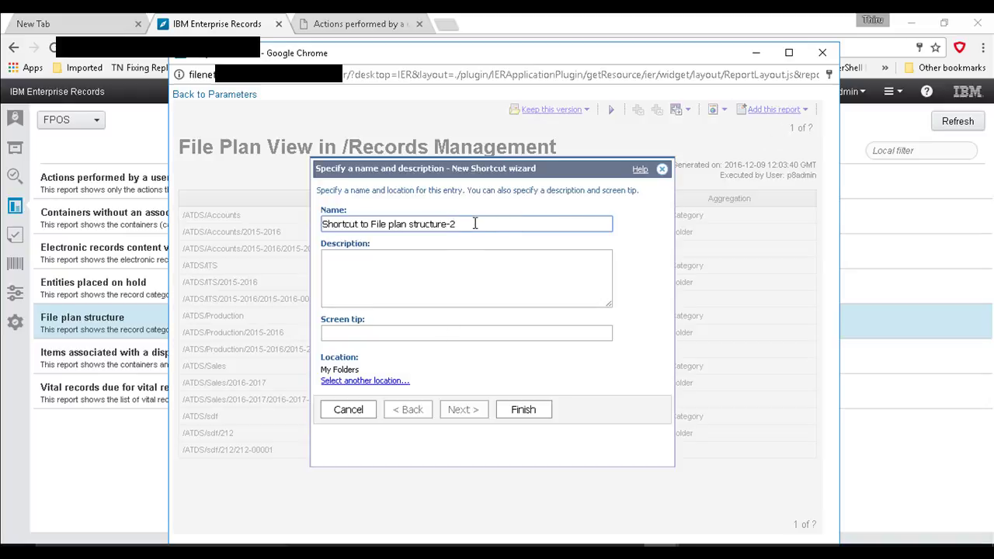
left_click(515, 412)
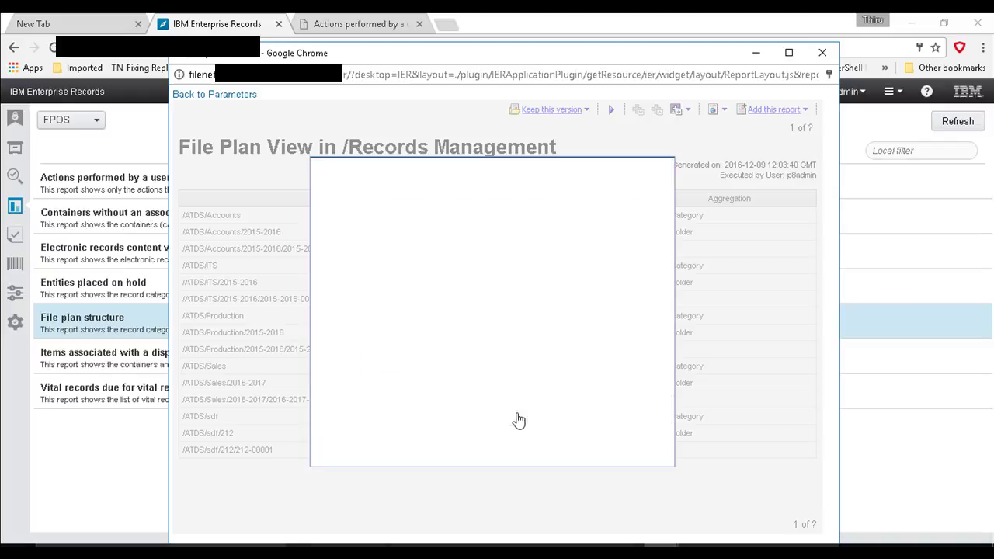
left_click(822, 52)
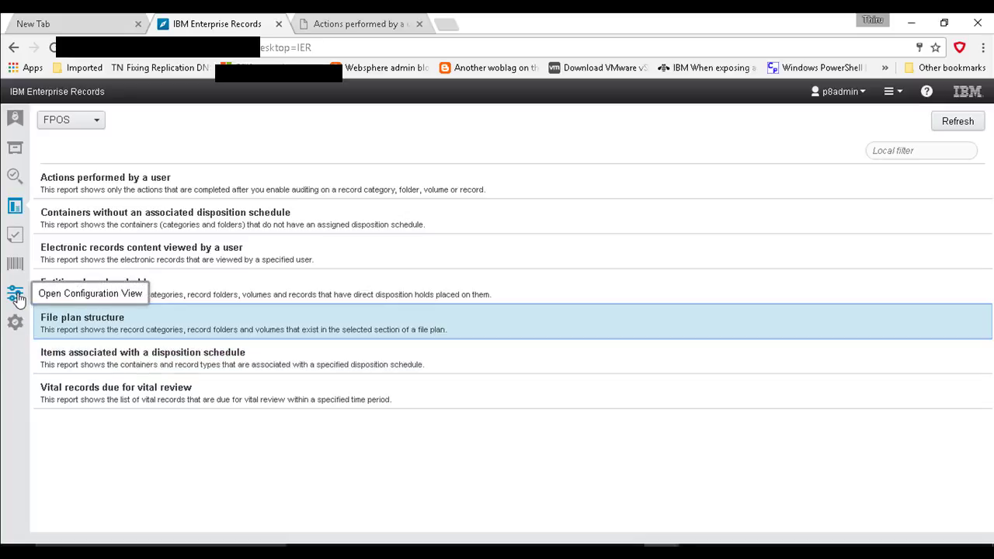
Step: Switch Configuration View to Report Definitions and open the Actions performed by a user definition's properties
left_click(16, 295)
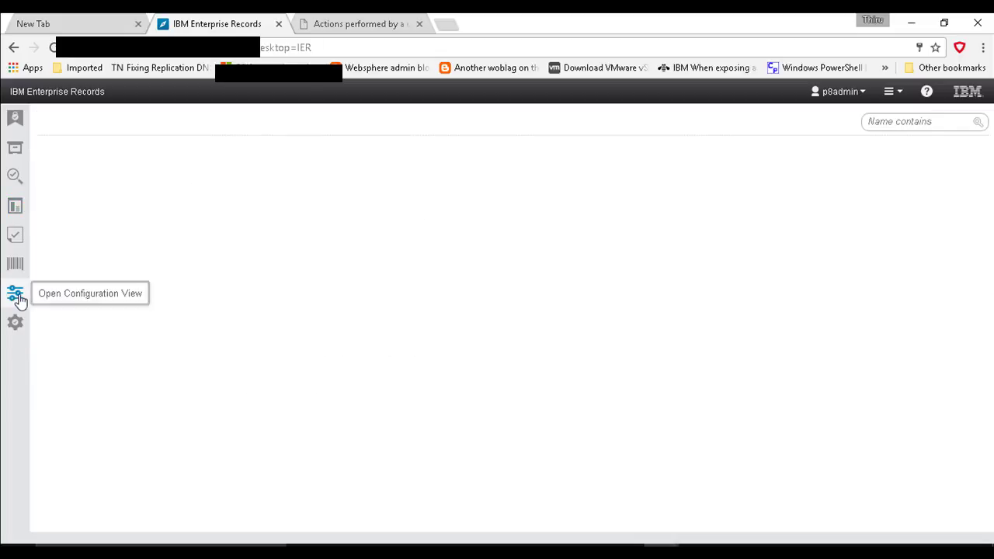
left_click(148, 128)
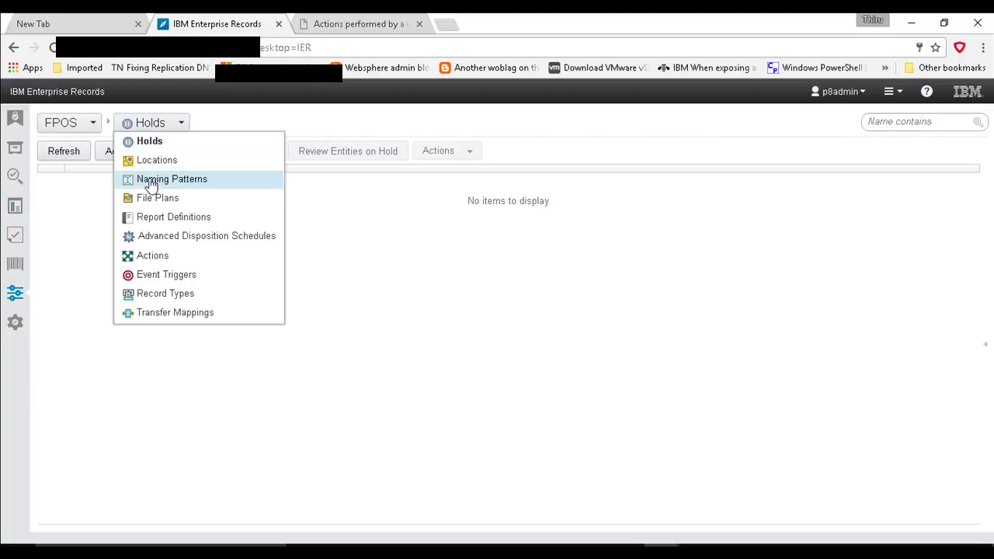
left_click(157, 219)
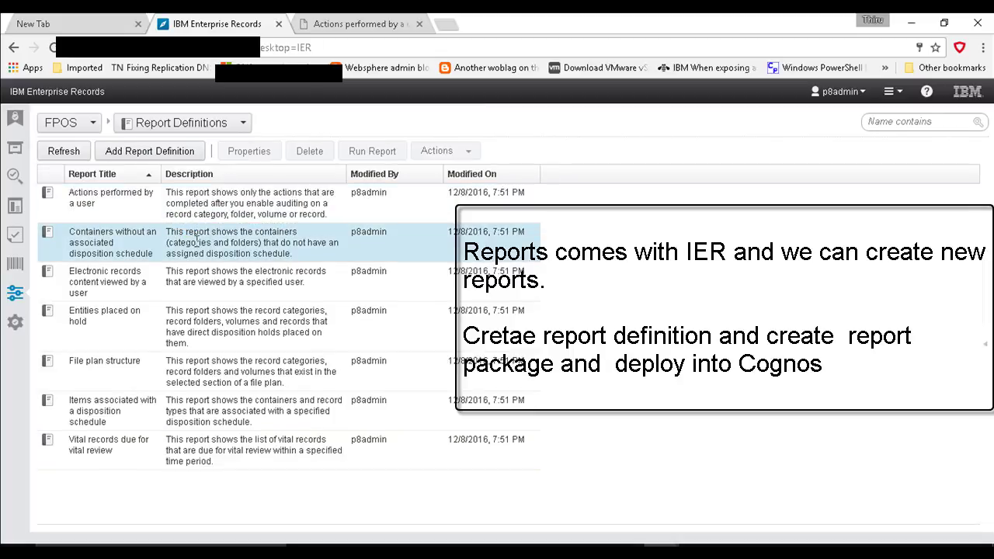
left_click(247, 151)
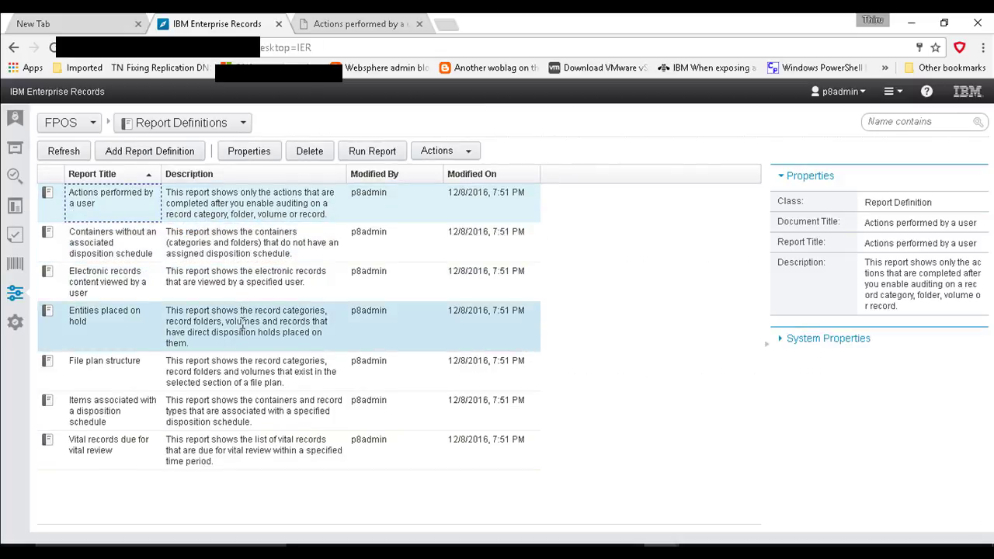
left_click(435, 151)
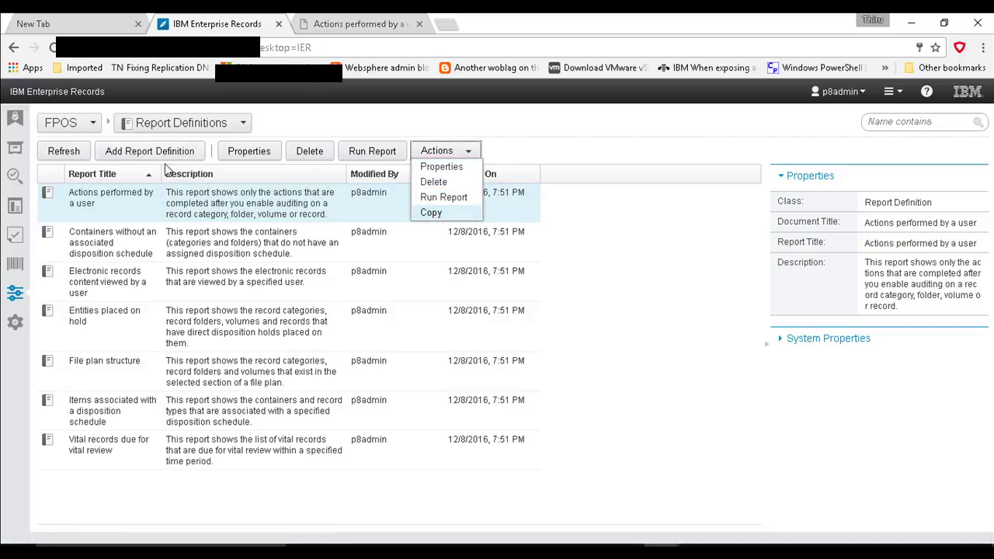
left_click(288, 123)
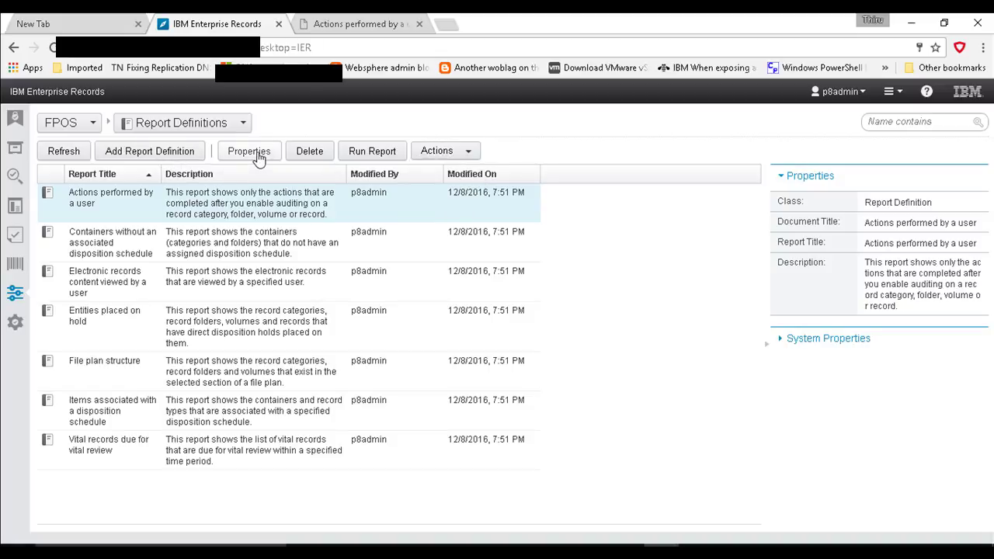
left_click(243, 149)
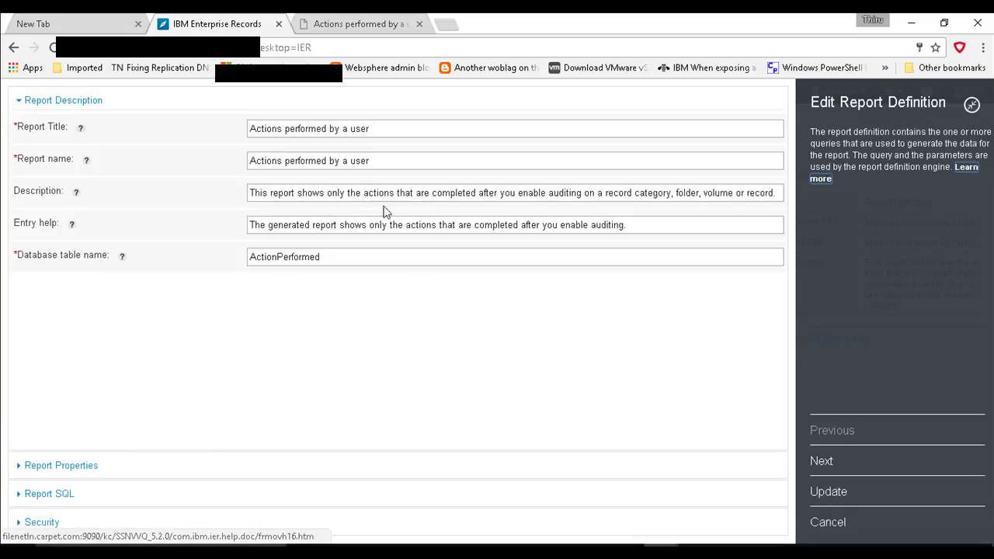
Step: Inspect the ActionPerformed table, Report Properties, SQL, Security and Description sections, then cancel unchanged
left_click(341, 259)
left_click_drag(341, 258, 101, 265)
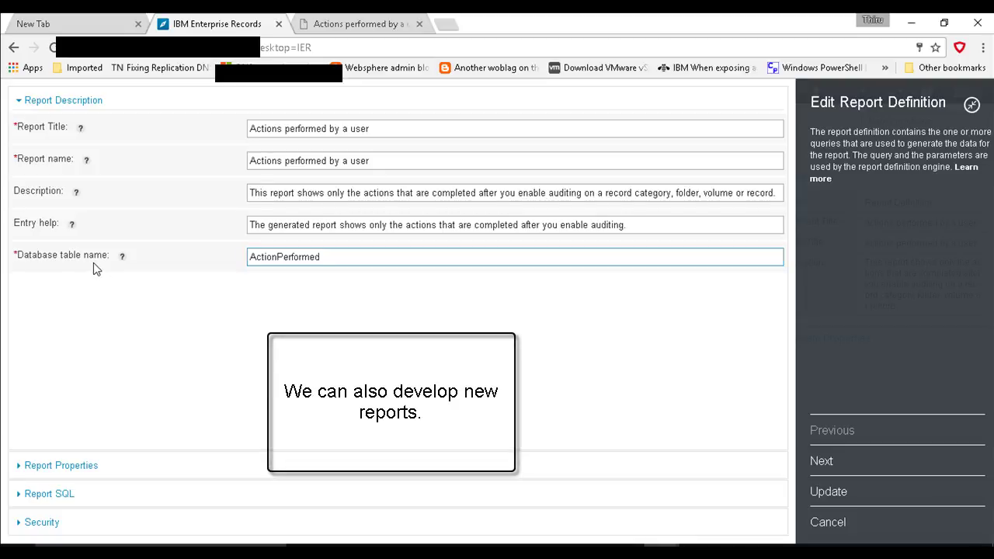
double_click(93, 260)
left_click(98, 467)
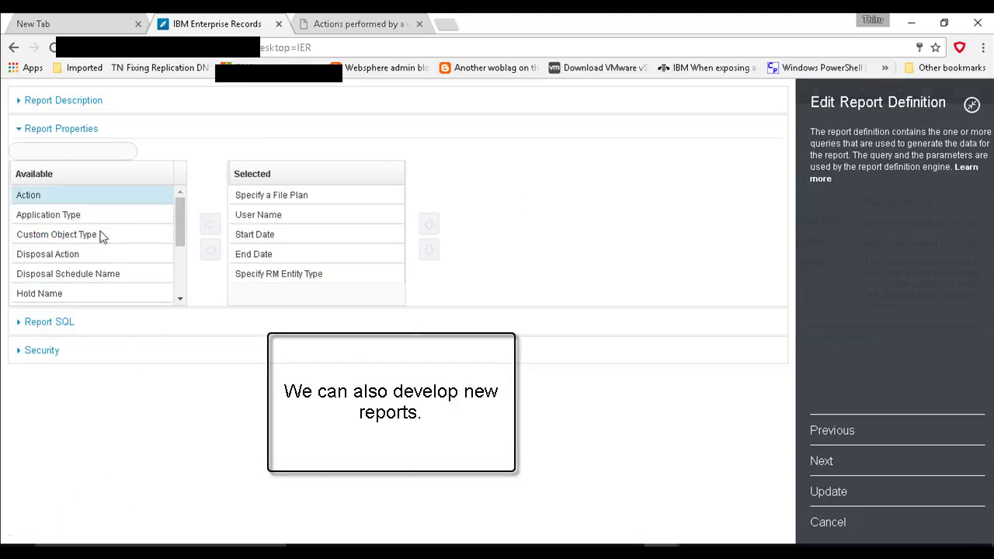
left_click(58, 324)
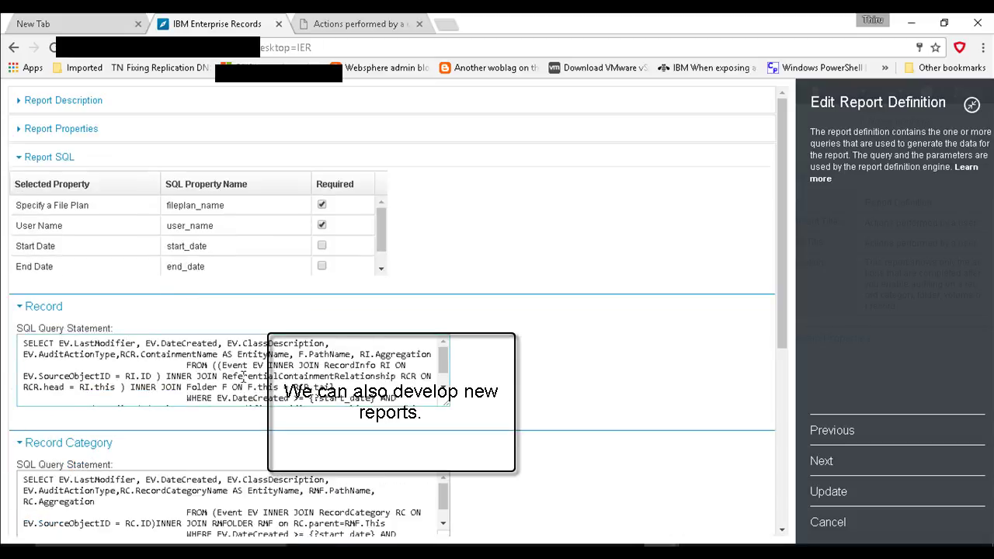
left_click_drag(264, 387, 56, 316)
scroll(159, 483, "down", 5)
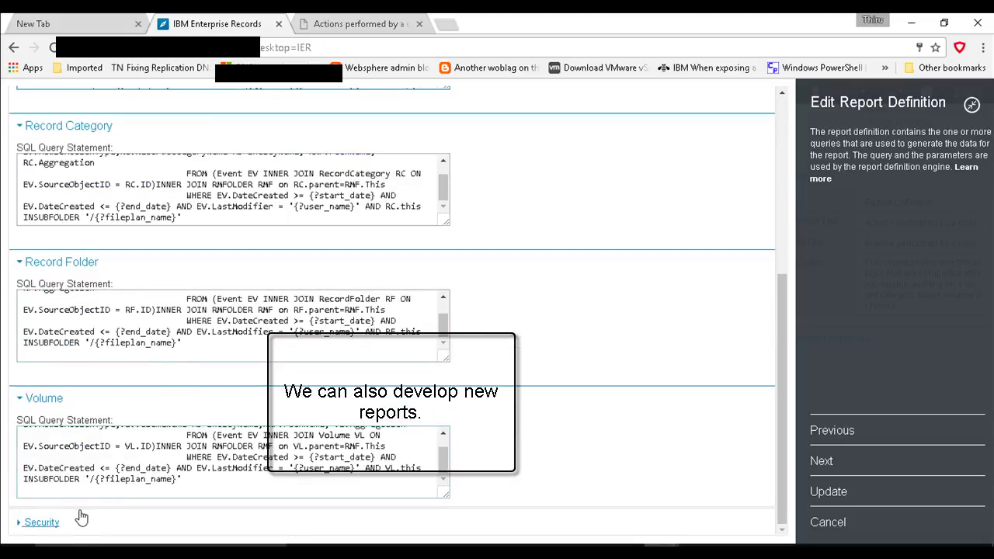
left_click(47, 522)
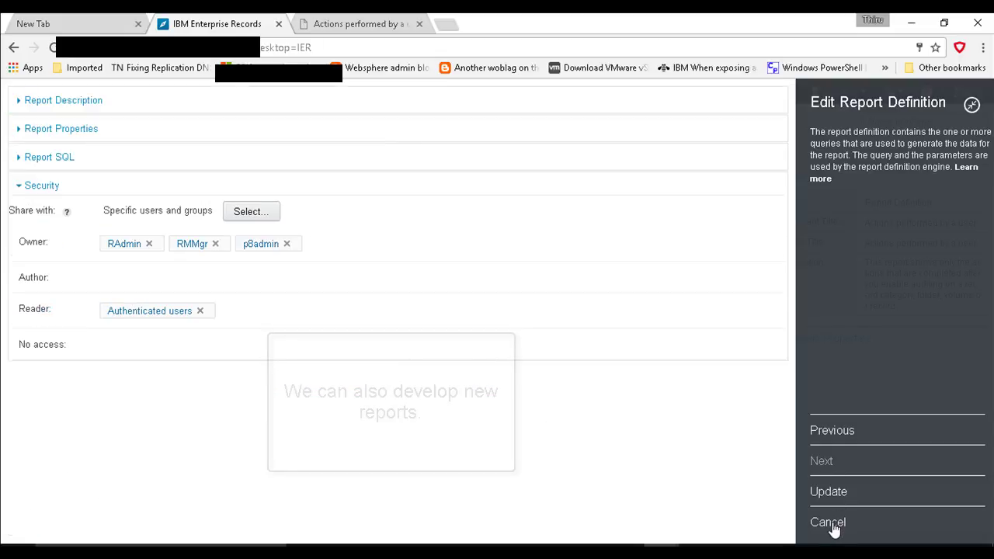
left_click(100, 101)
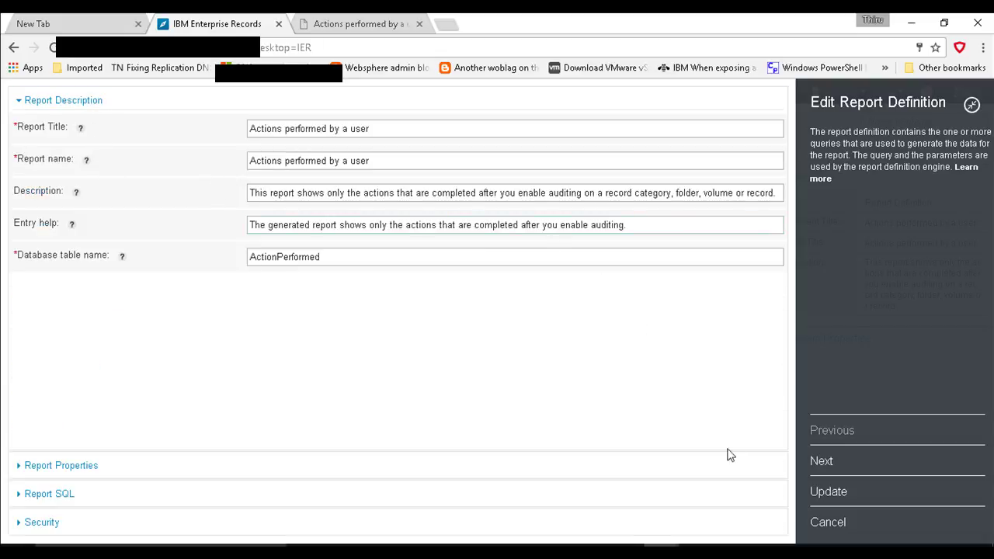
left_click(824, 523)
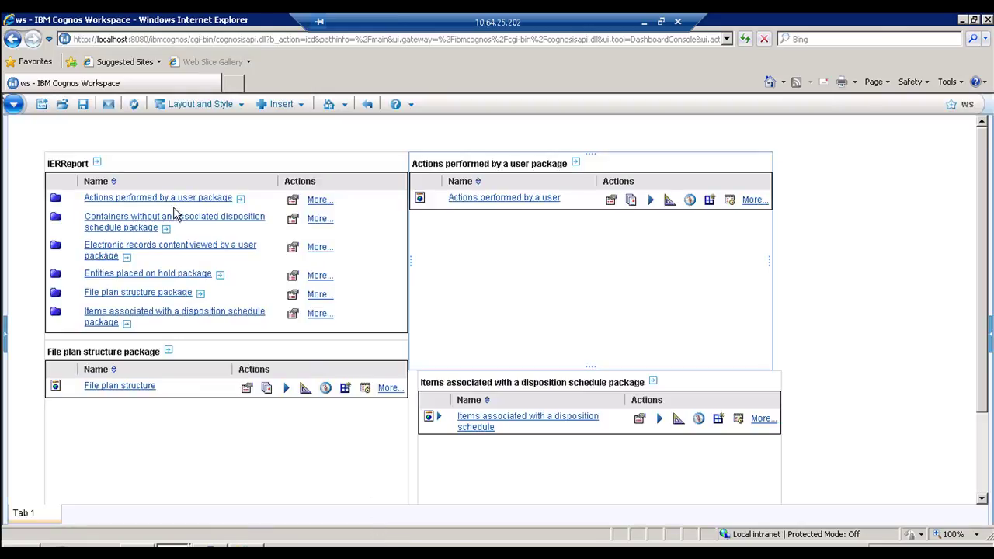
Step: Switch to the Cognos Workspace window and show the Actions > Launch list of Cognos tools
left_click(116, 40)
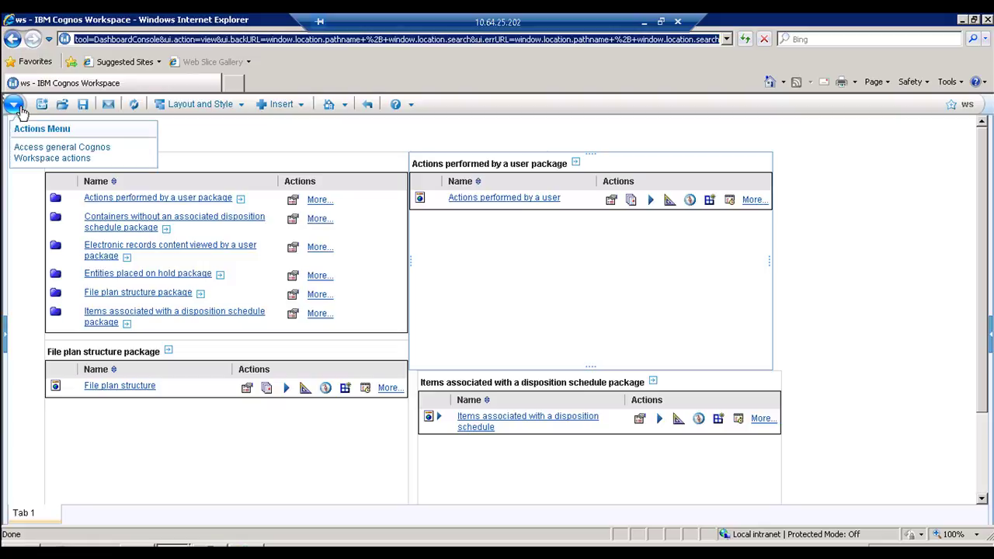
left_click(175, 552)
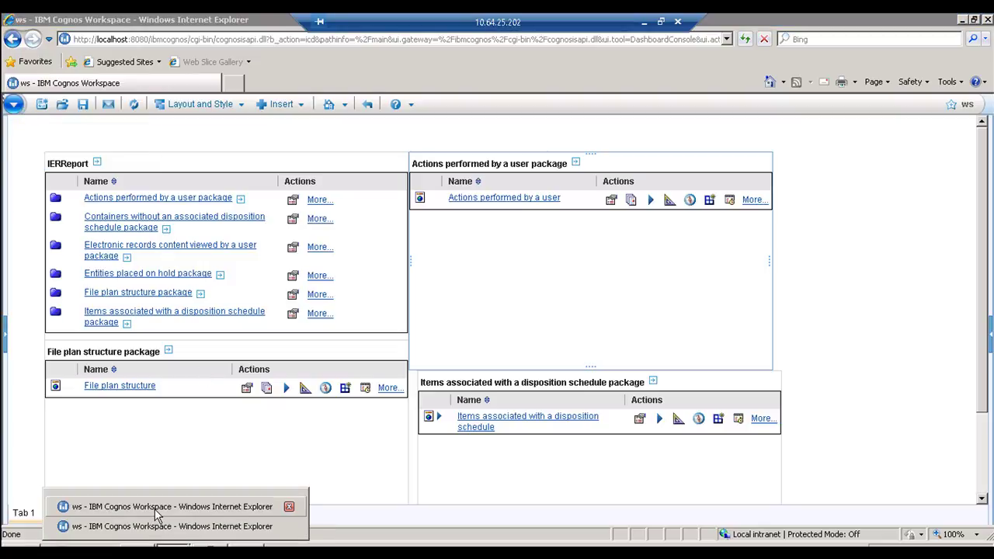
left_click(13, 104)
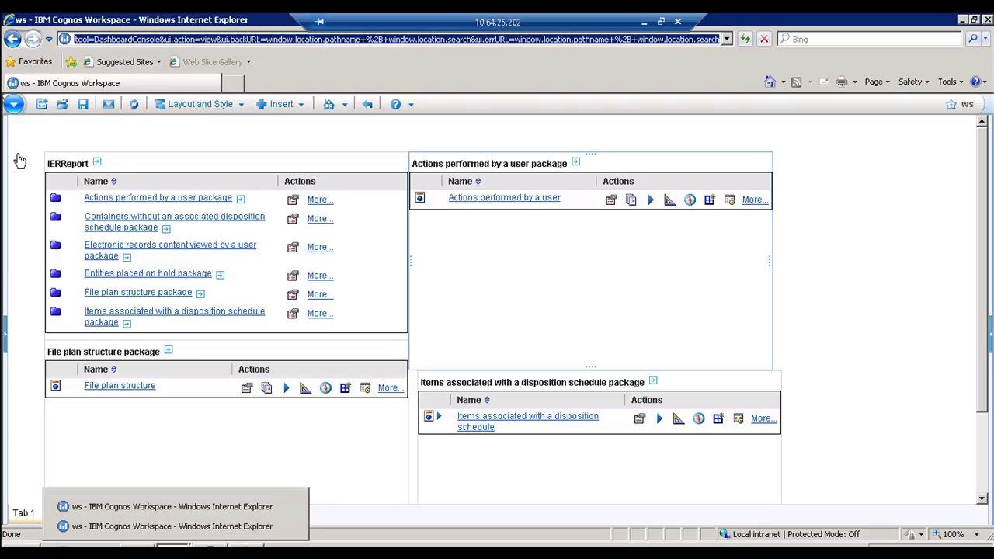
mouse_move(109, 315)
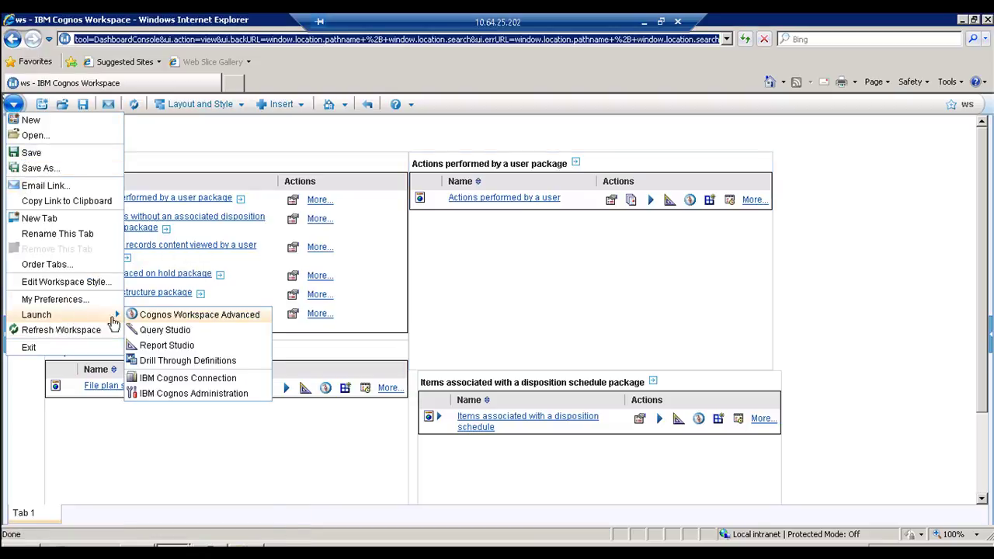
Step: Launch IBM Cognos Administration maximized, then launch IBM Cognos Connection onto Public Folders
left_click(179, 394)
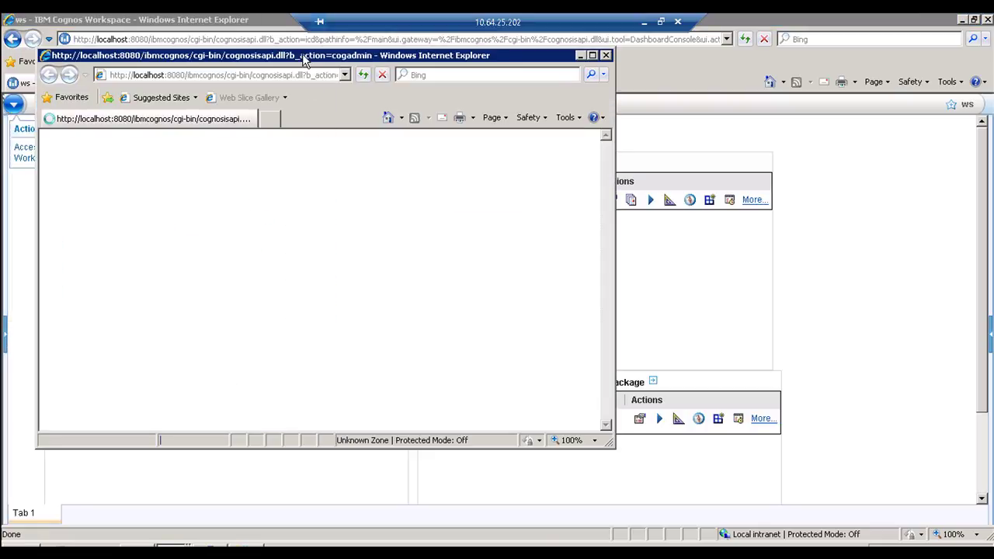
double_click(302, 56)
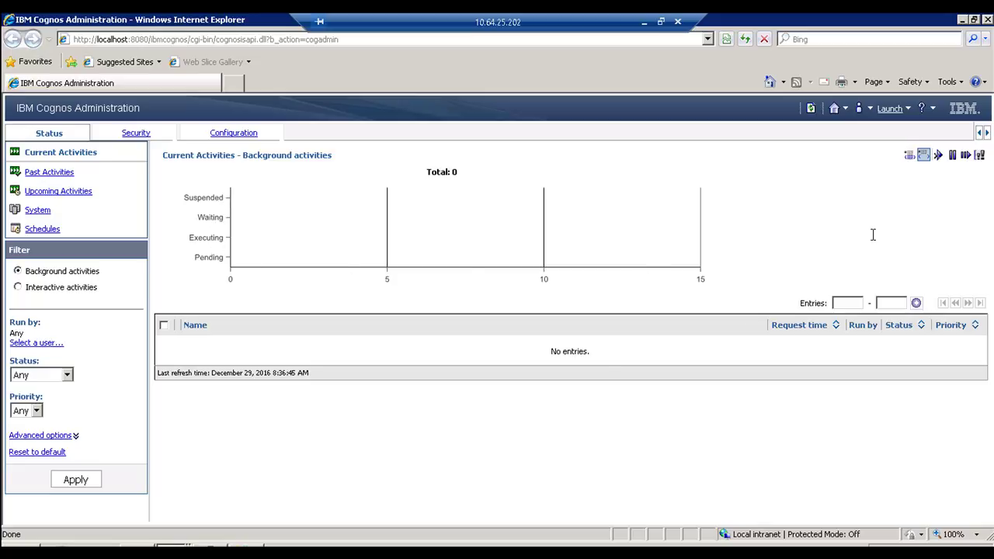
left_click(895, 108)
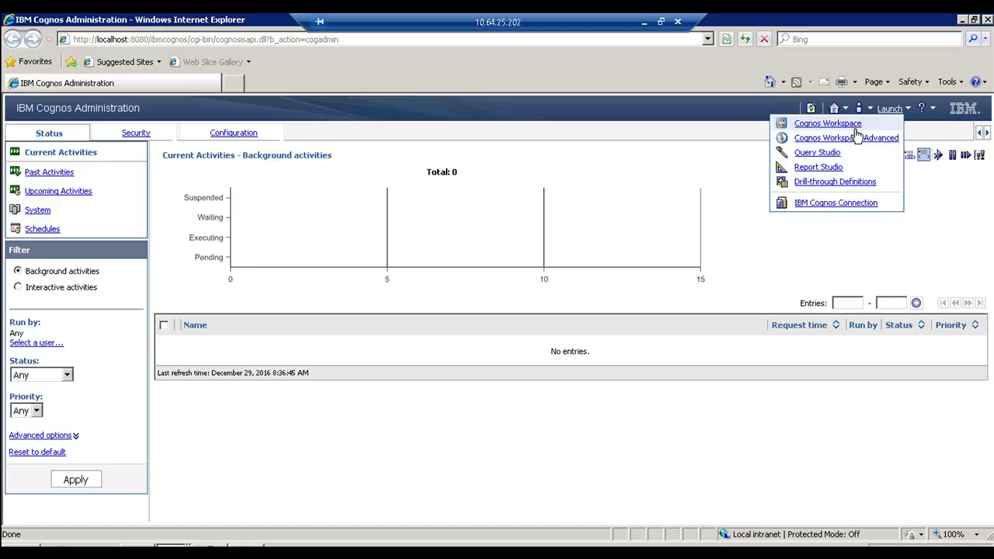
left_click(833, 203)
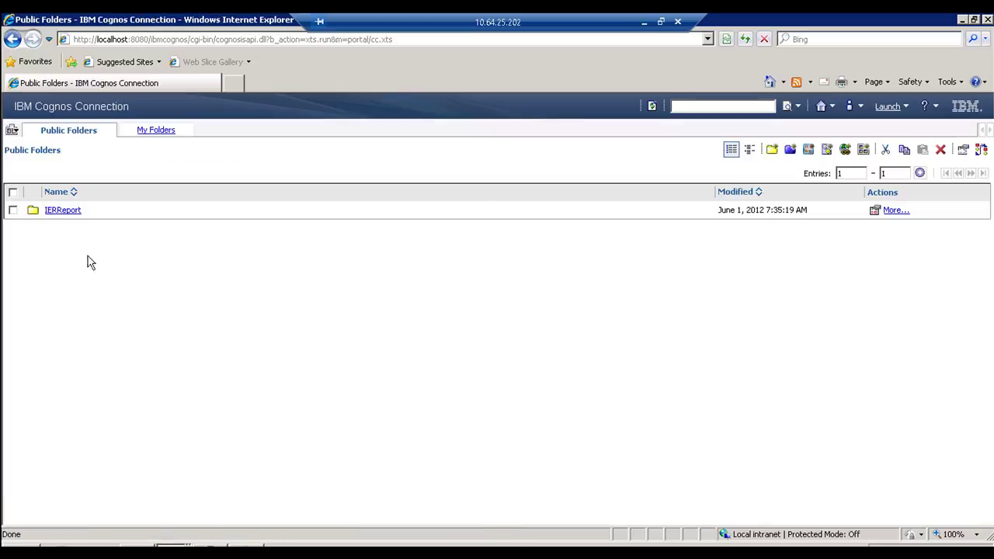
Step: Review the four report shortcuts and the ws workspace in My Folders, then switch to Cognos Workspace
left_click(140, 135)
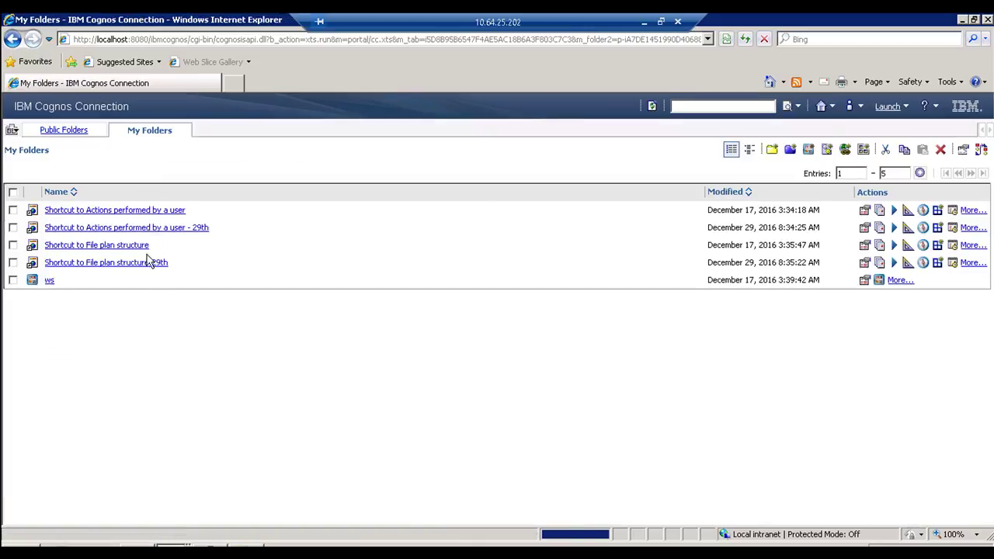
key("alt+Left")
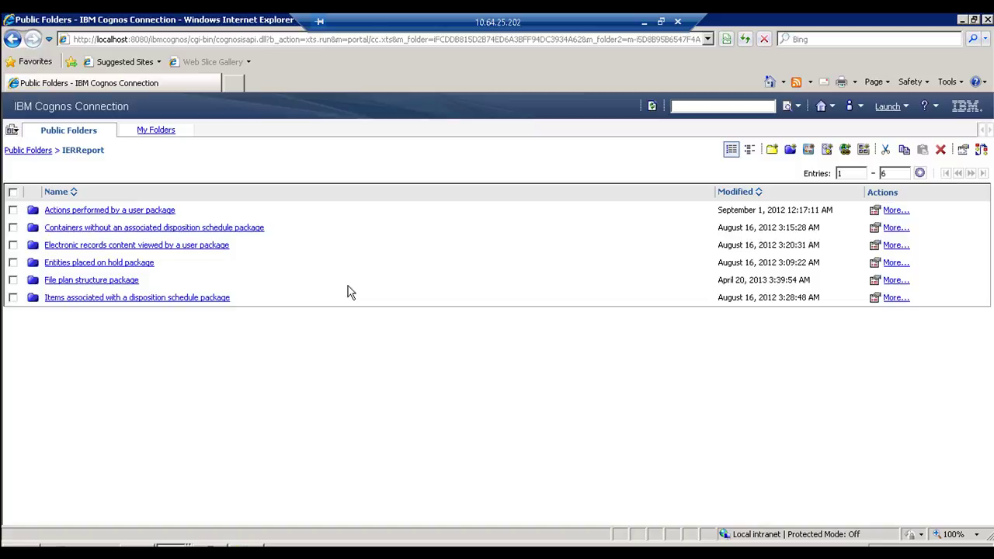
left_click(156, 130)
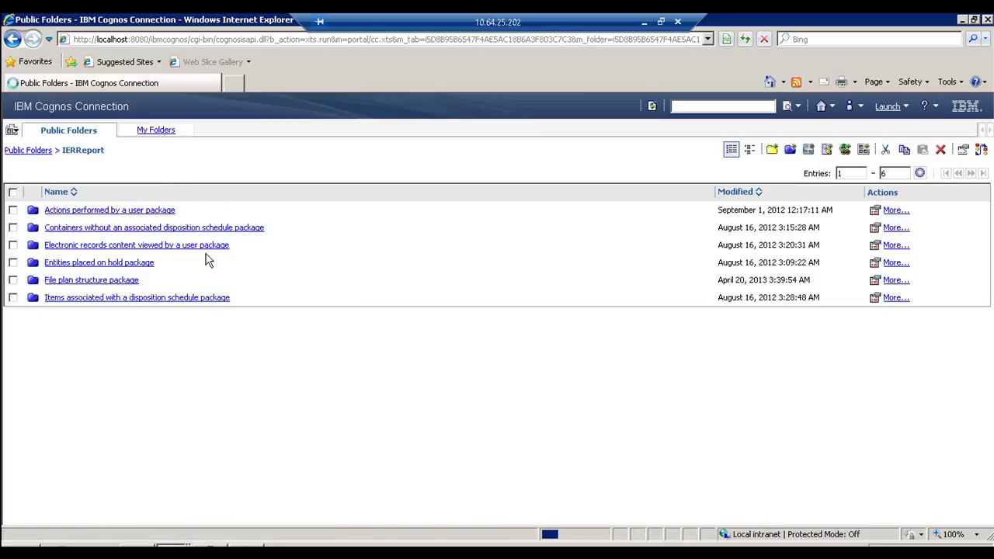
mouse_move(162, 544)
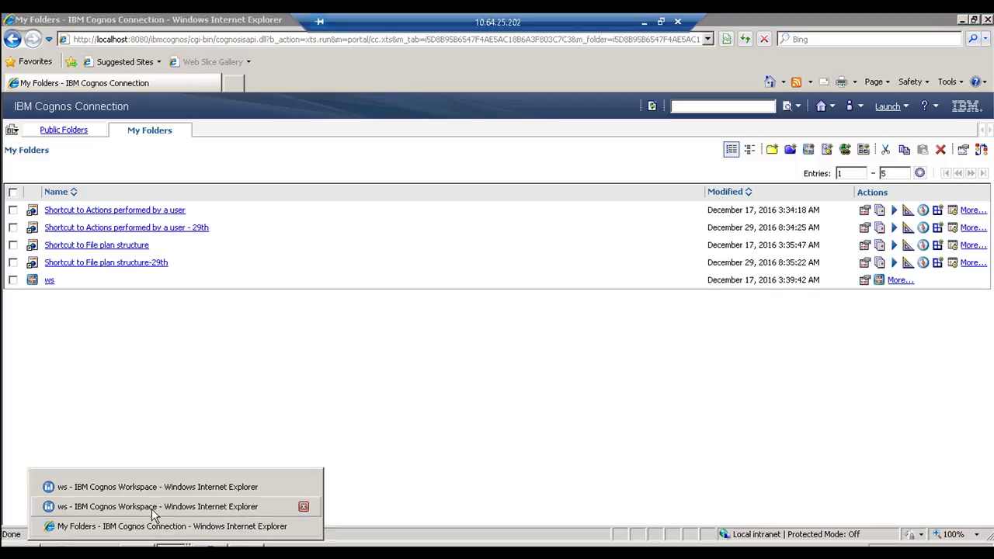
left_click(155, 506)
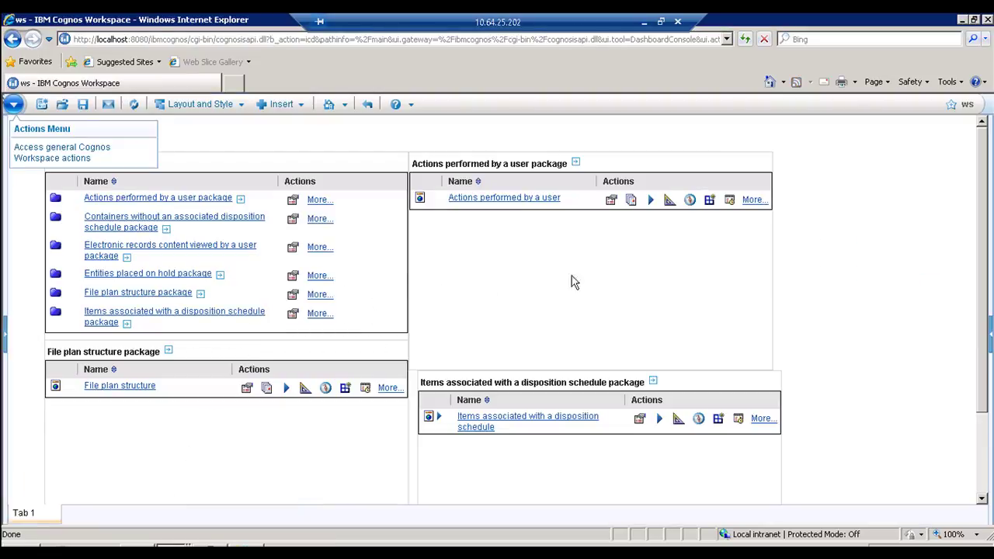